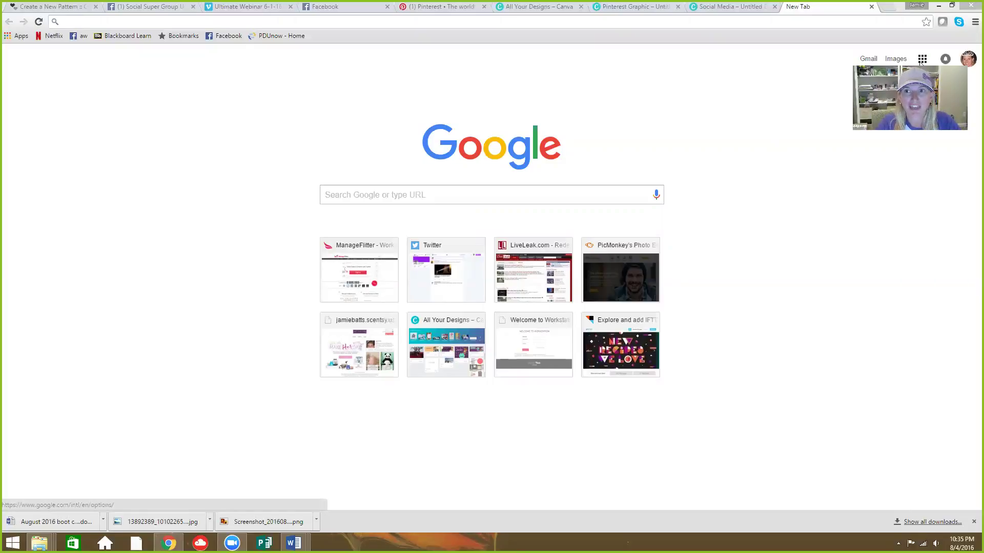
Launch a new blank Google Form from the Home & Office section of Google's full products page.
click(922, 59)
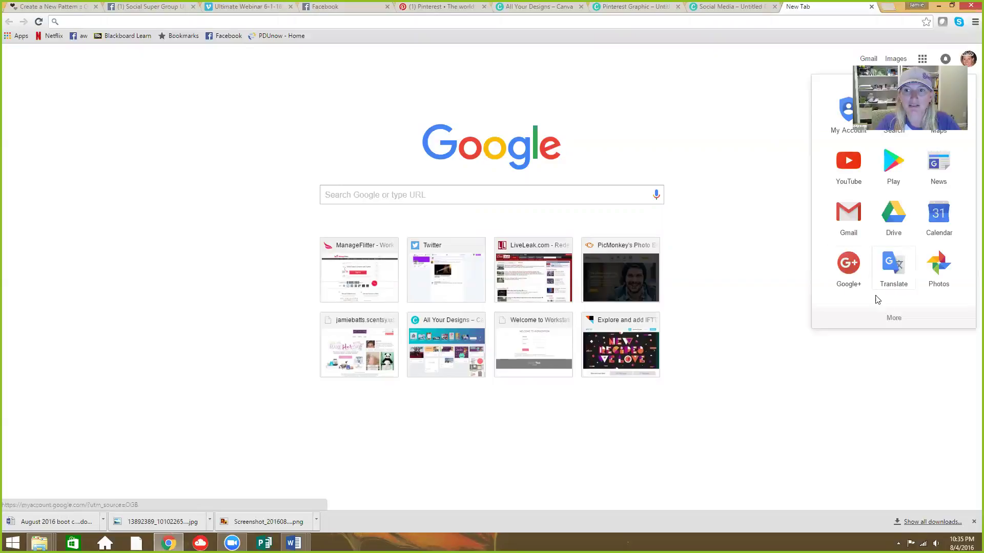
click(894, 319)
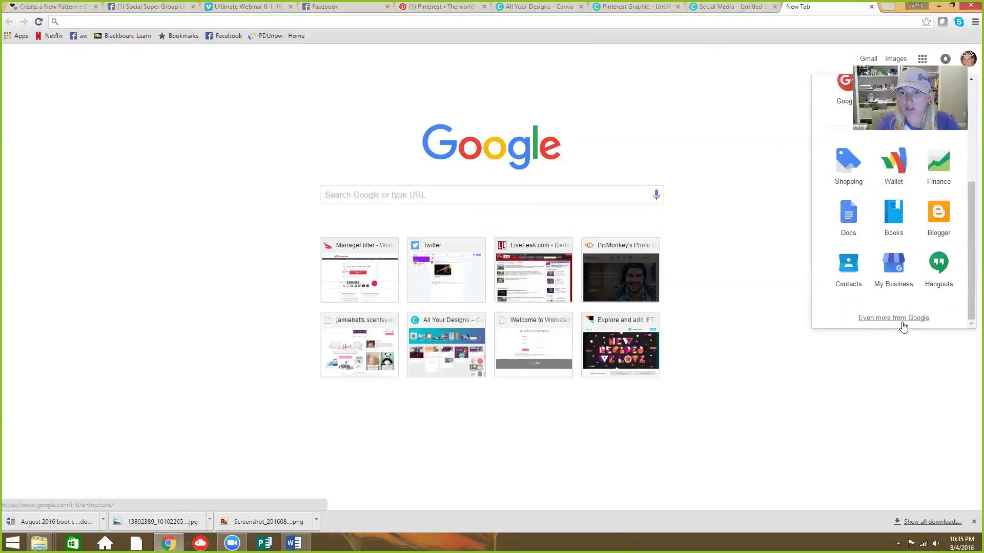
click(902, 326)
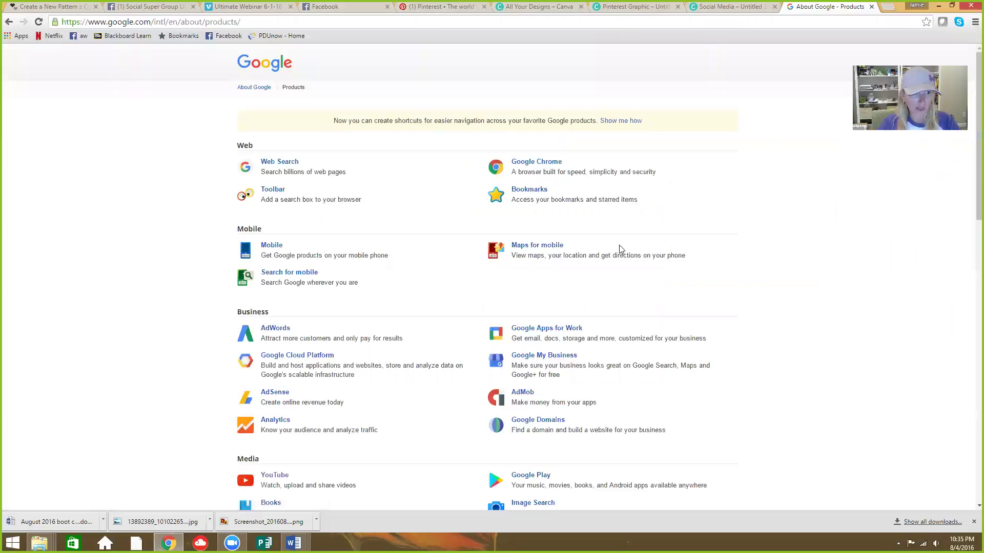
scroll(529, 247, down, 1)
scroll(761, 270, down, 1)
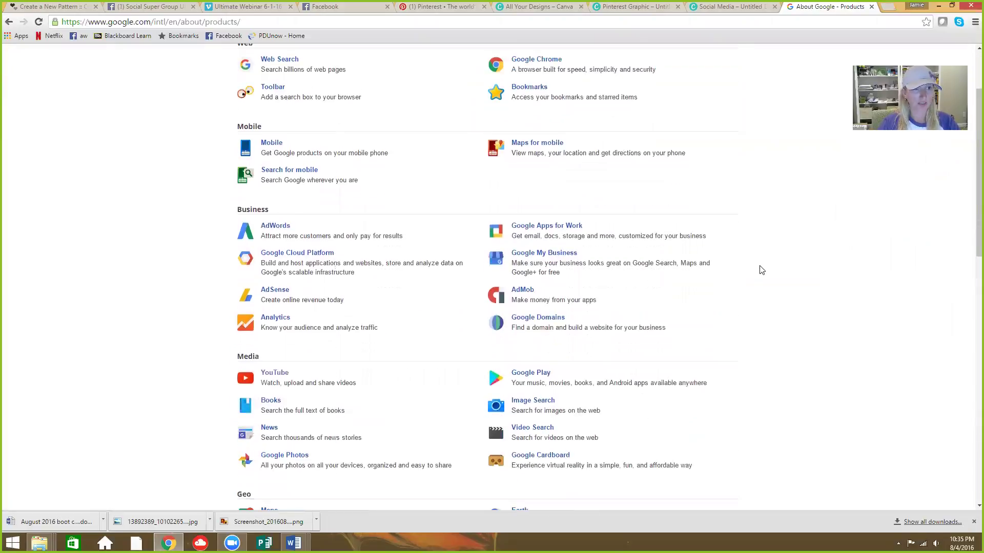
scroll(759, 267, down, 2)
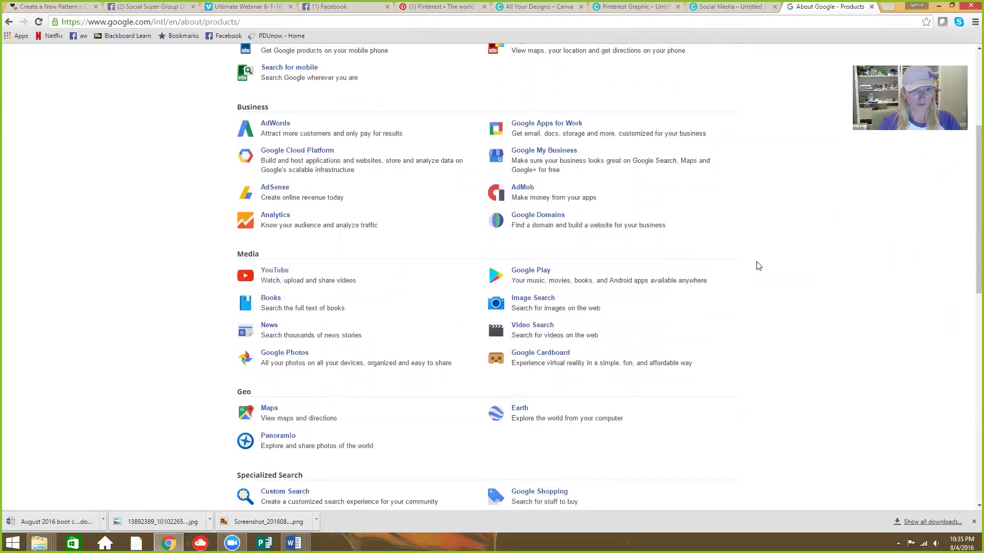
scroll(758, 266, down, 3)
scroll(758, 266, down, 2)
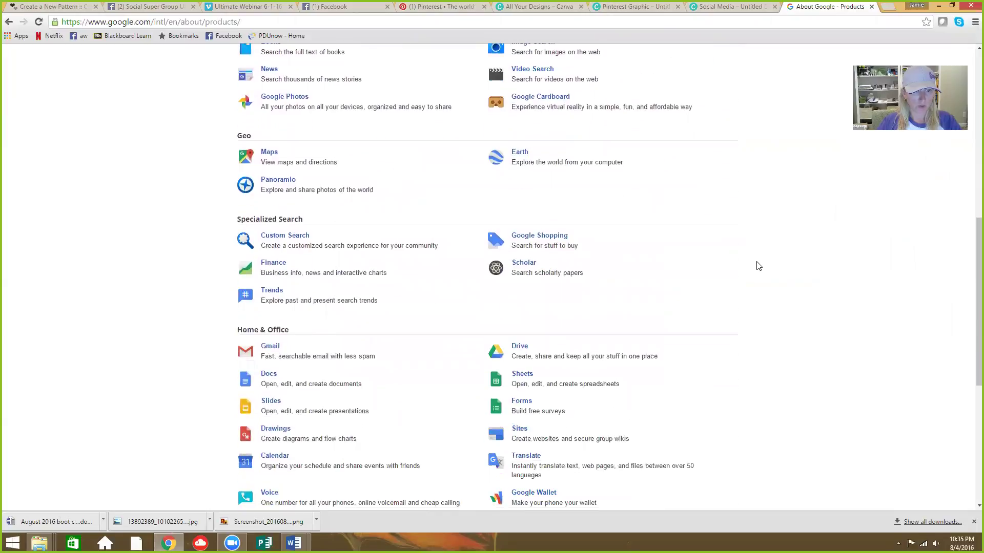
scroll(345, 310, down, 1)
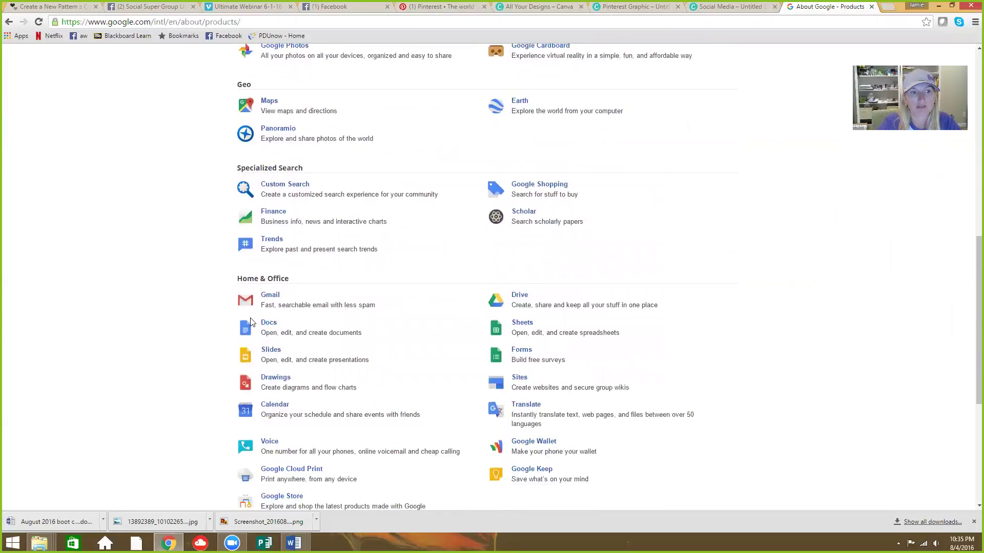
click(522, 352)
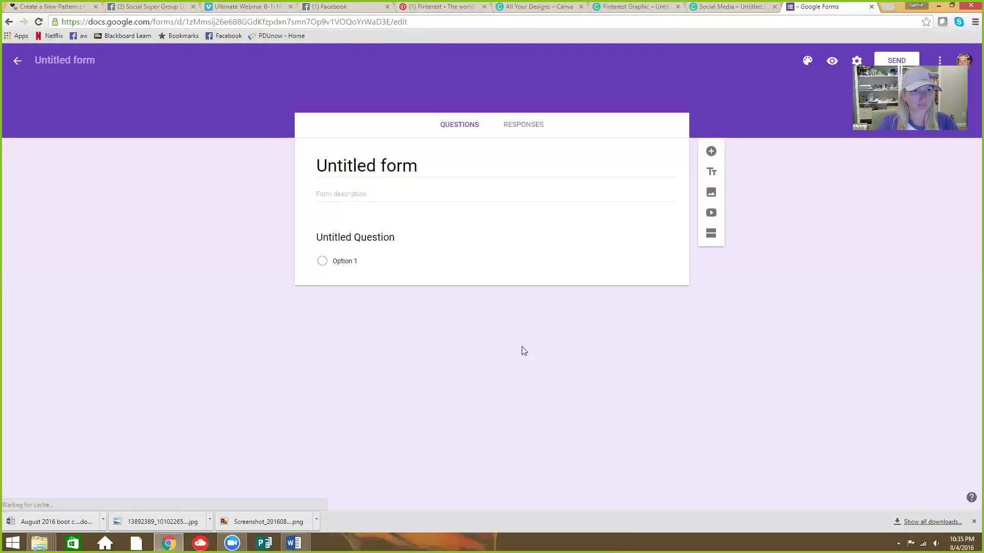
Replace 'Untitled form' with the title 'September Scent of the Month Samples'.
click(433, 259)
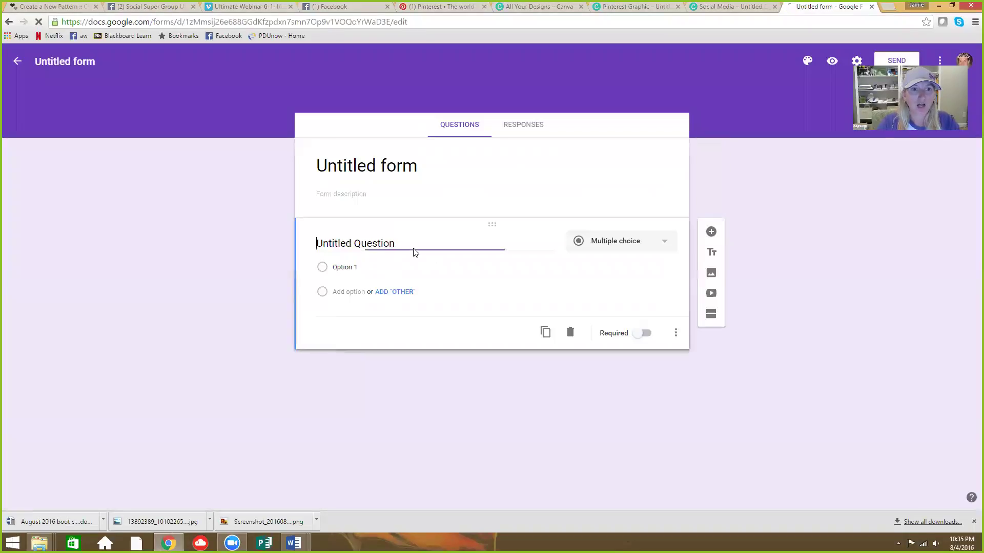
click(422, 166)
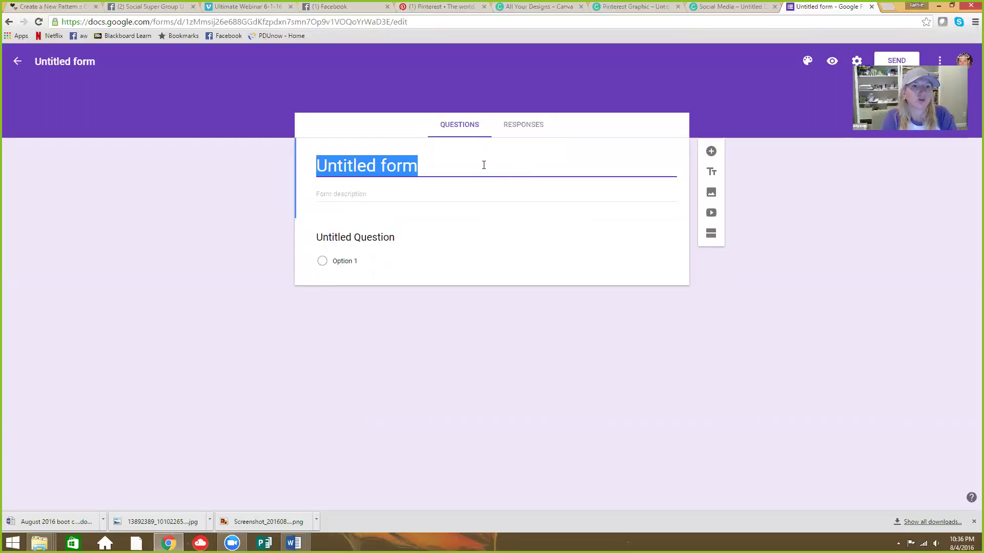
text(Septem)
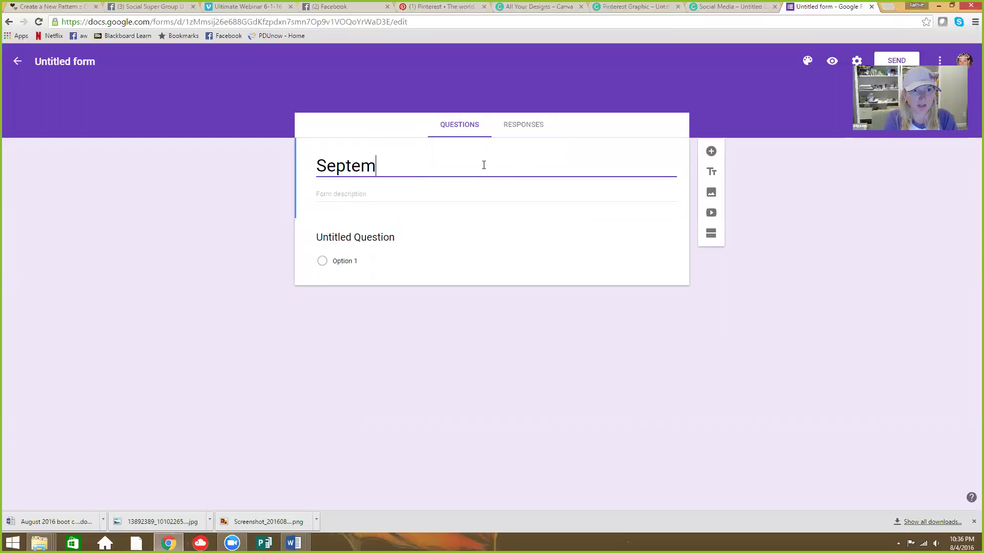
text(ber )
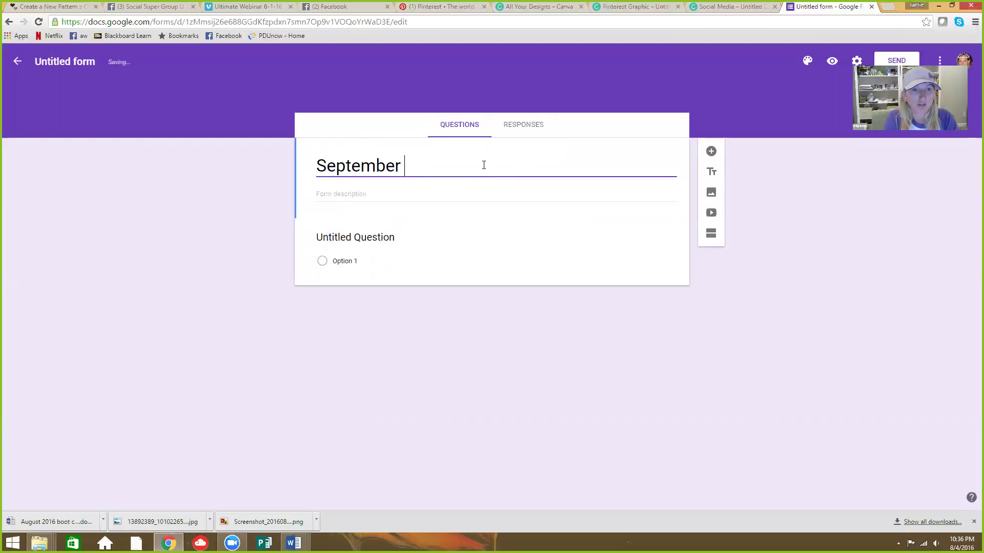
text(Scents o)
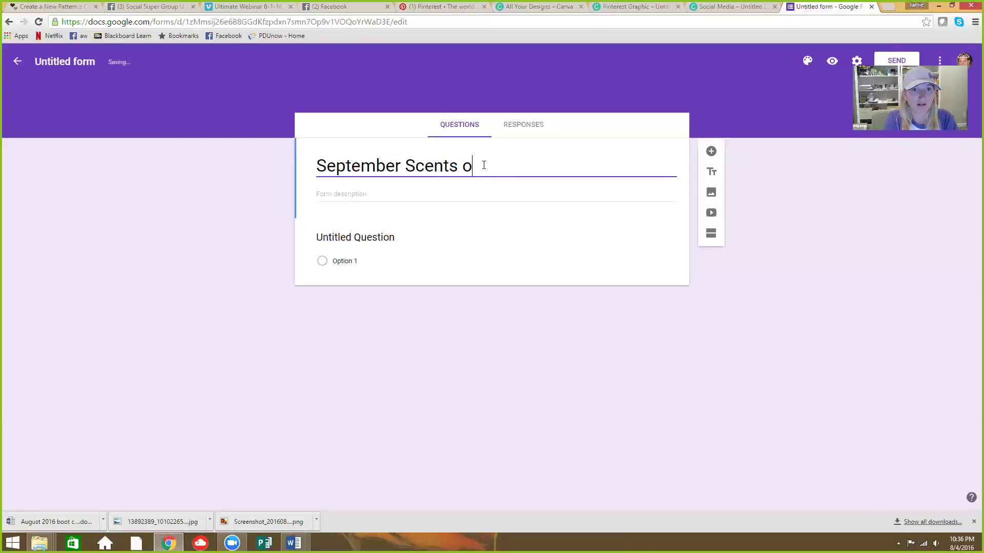
key(BackSpace)
key(BackSpace)
key(BackSpace)
text(of the Month )
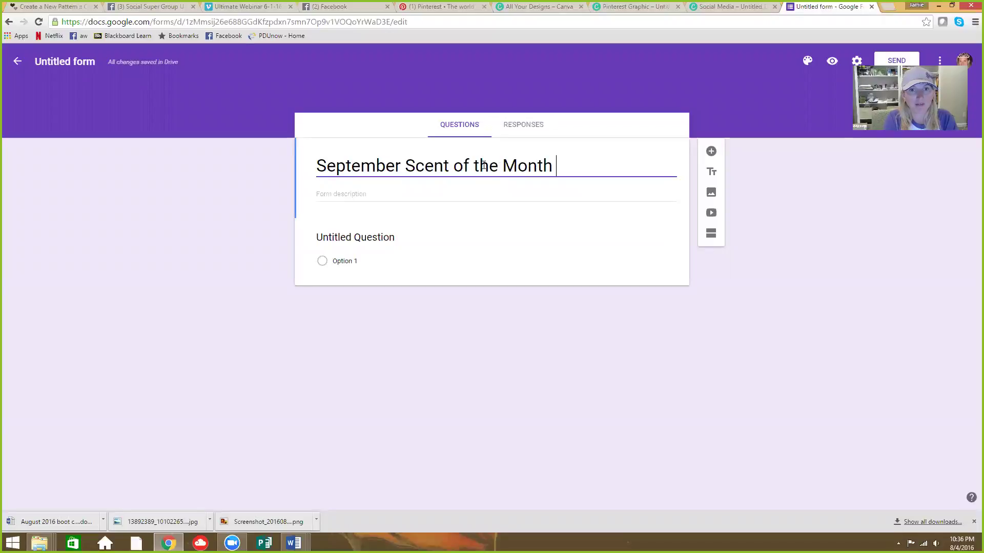
text(Samples)
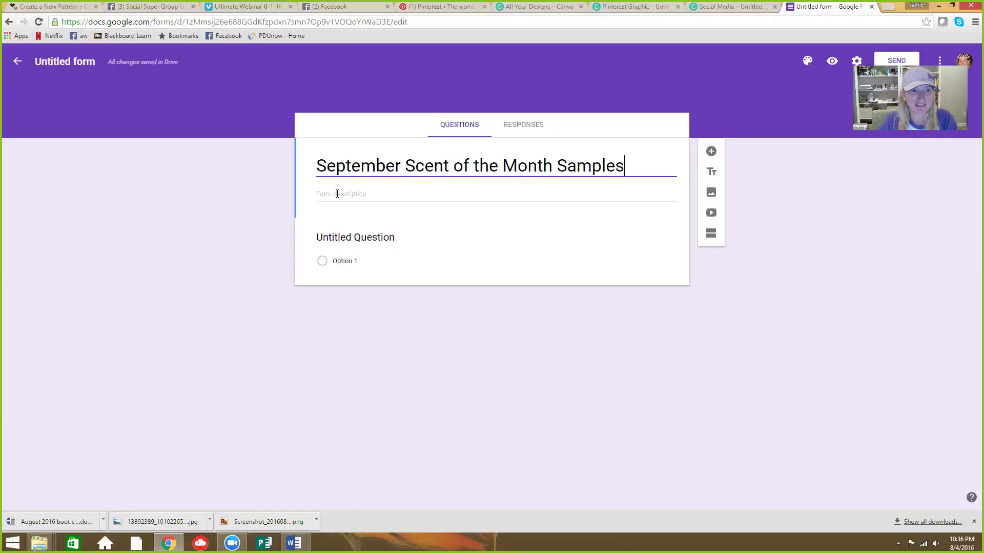
Enter 'Sign up for my free monthly scent of the month mailings!' as the form description.
click(357, 193)
text(Sign)
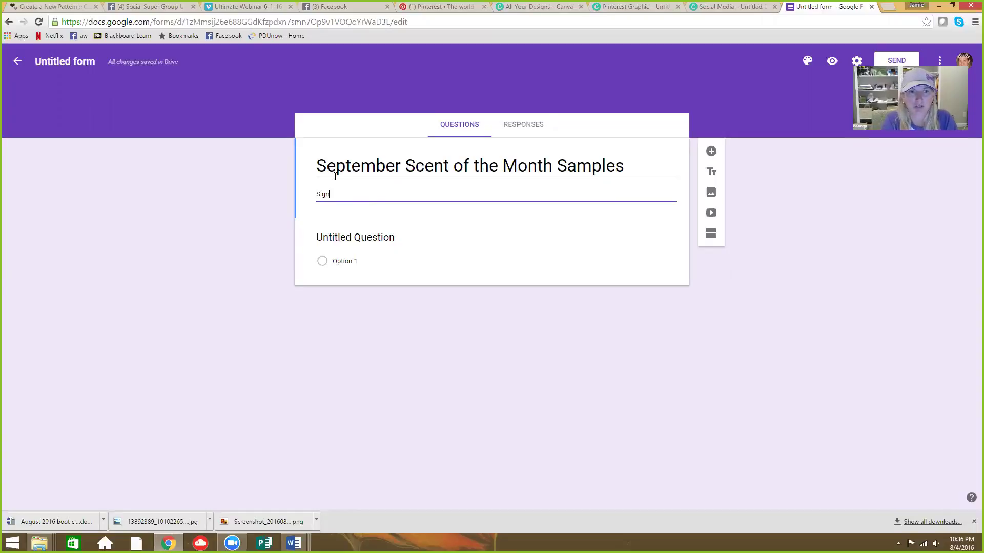
text(up for)
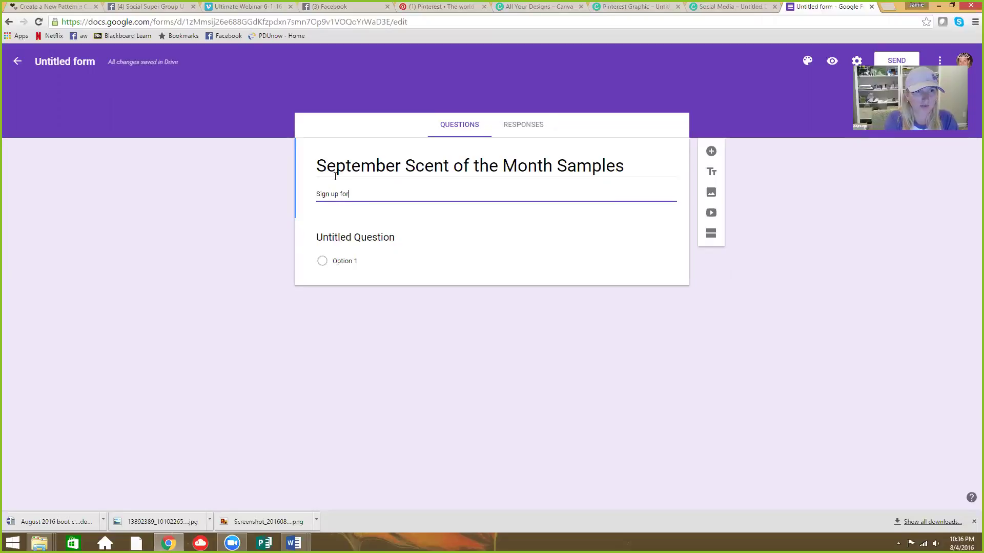
text( my free)
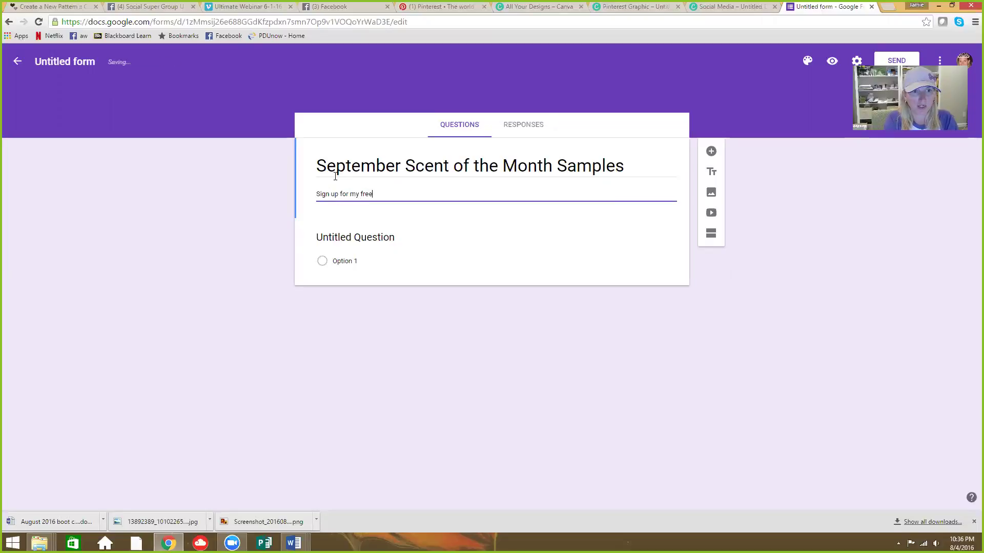
text( monthly secent of the mont)
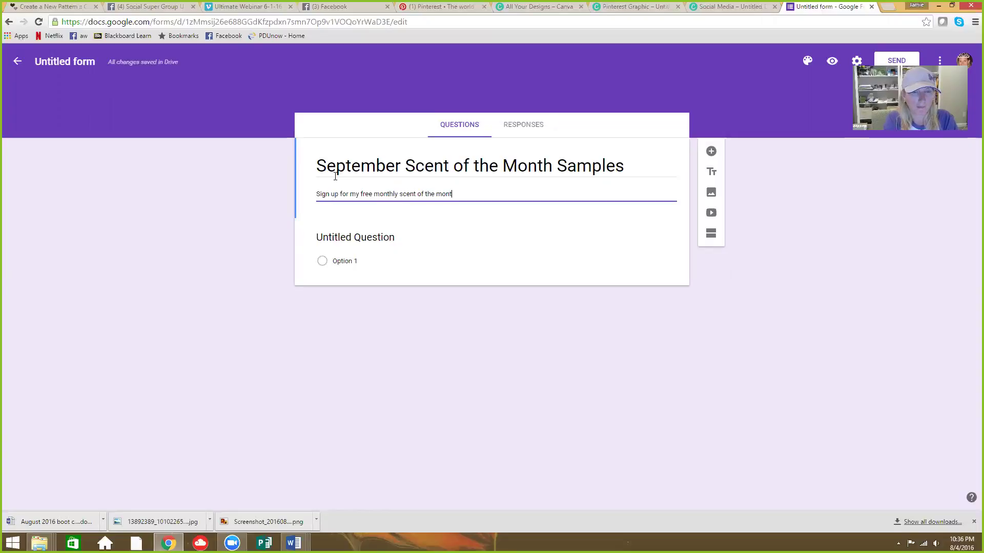
text(h mailings!)
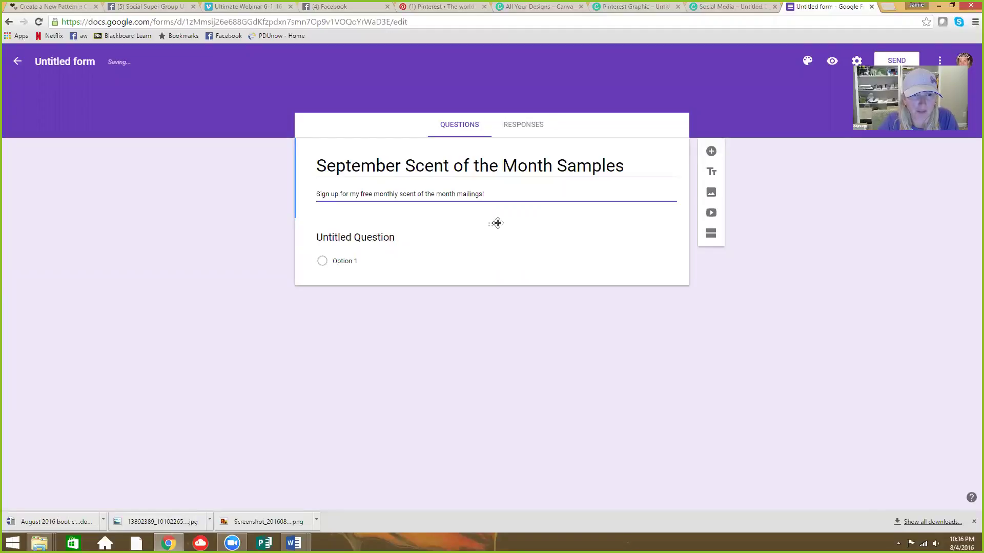
Make the first question a short-answer question titled 'Name'.
click(489, 237)
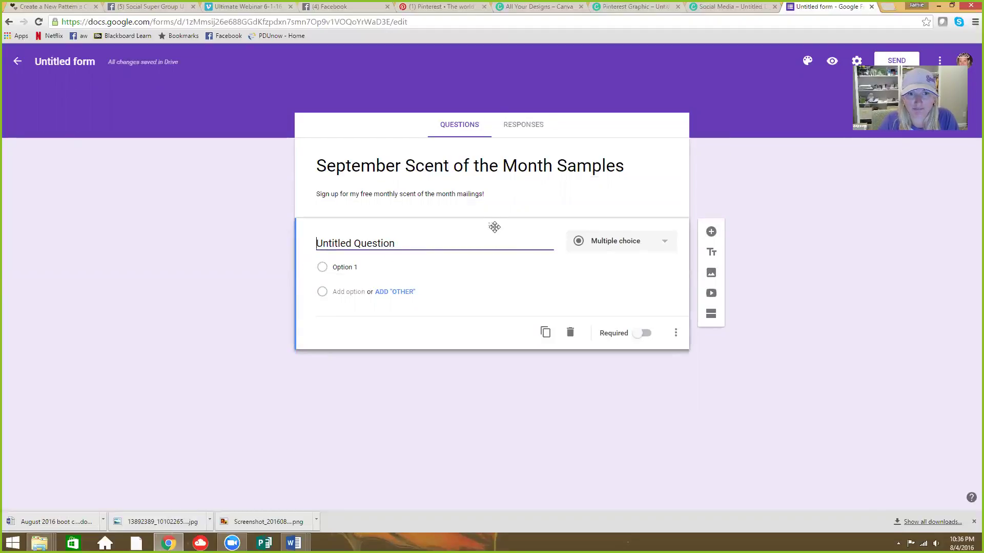
click(663, 243)
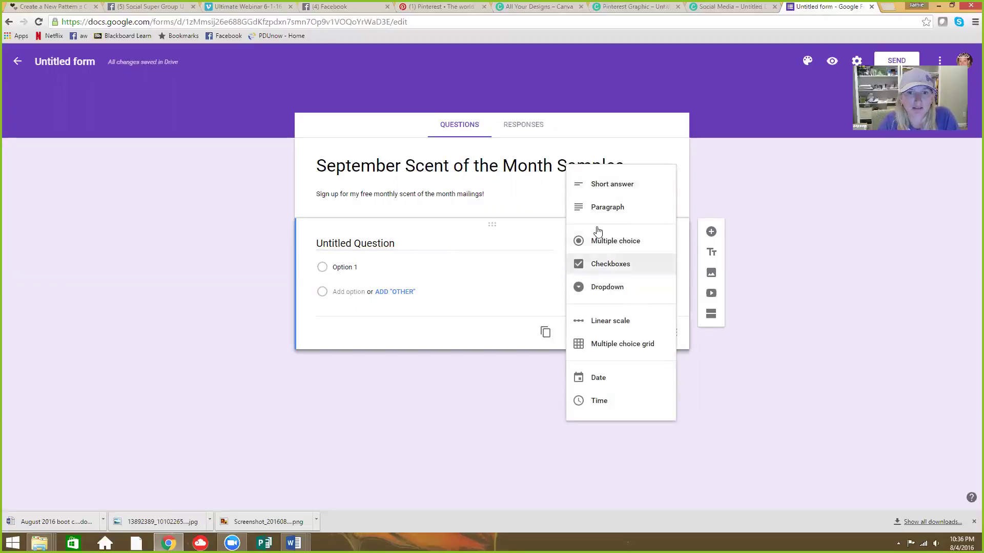
click(598, 192)
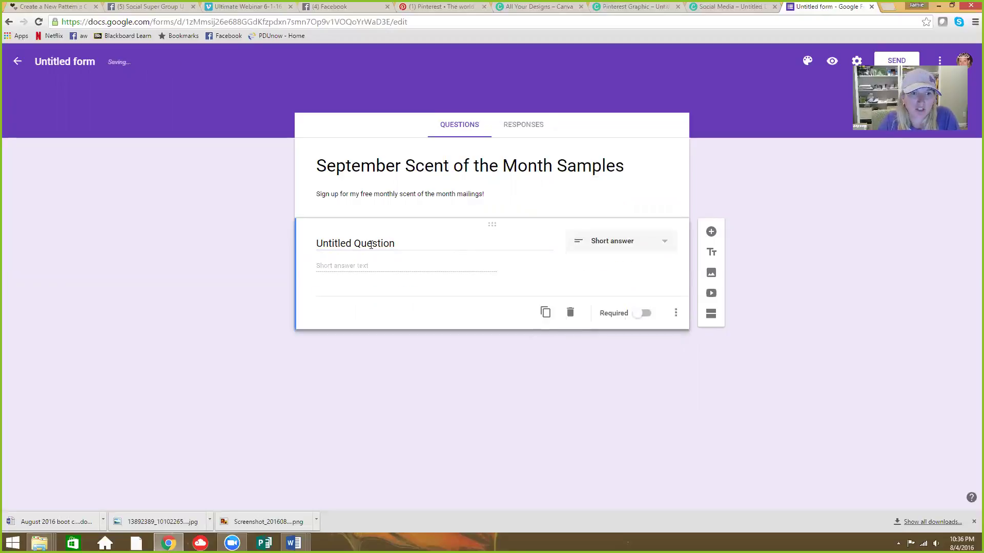
click(397, 243)
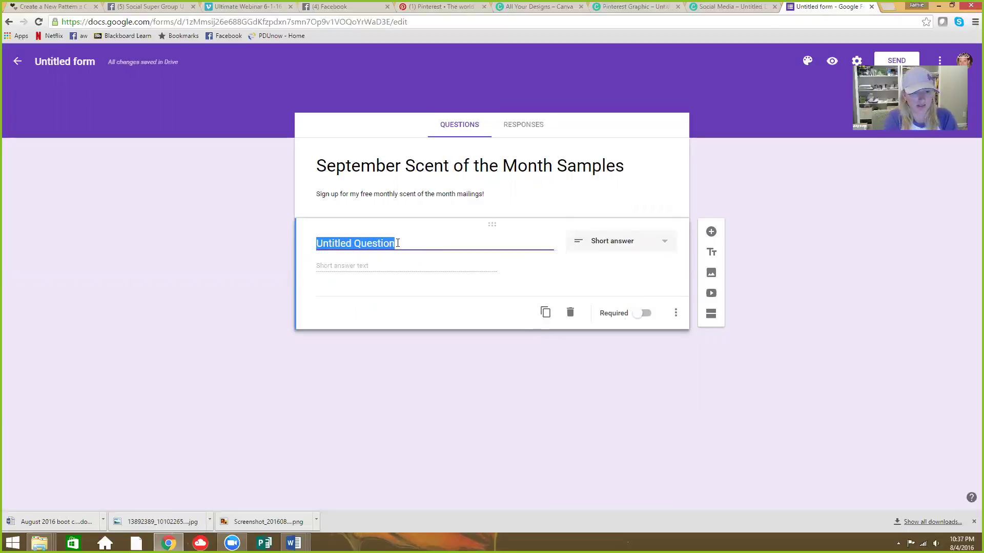
text(a)
key(BackSpace)
text(Name)
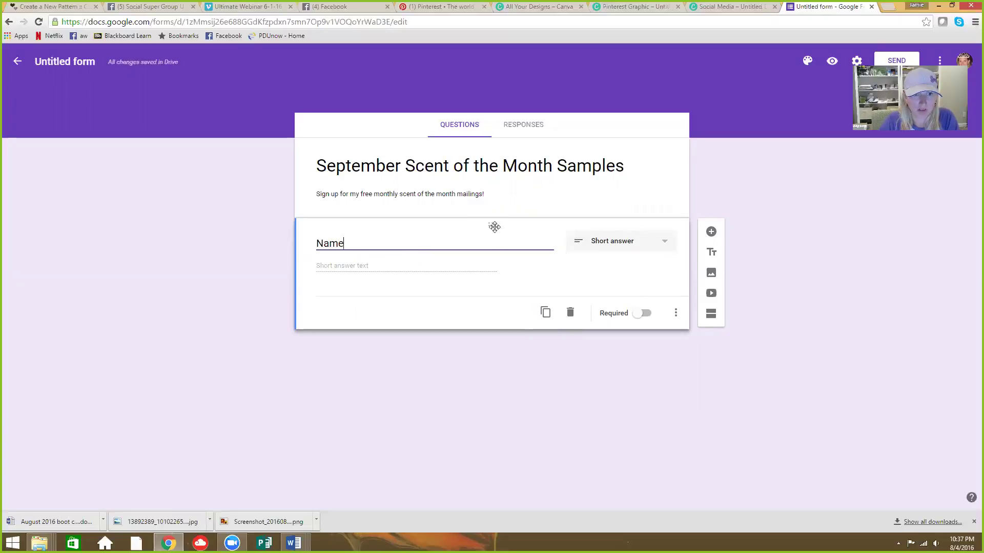
click(511, 224)
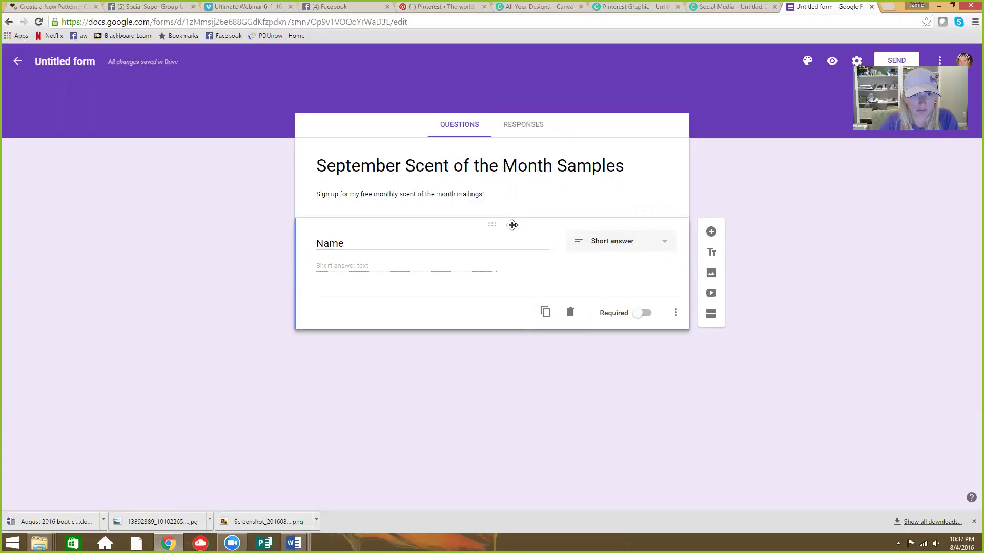
Add a required short-answer question titled 'Email'.
click(710, 234)
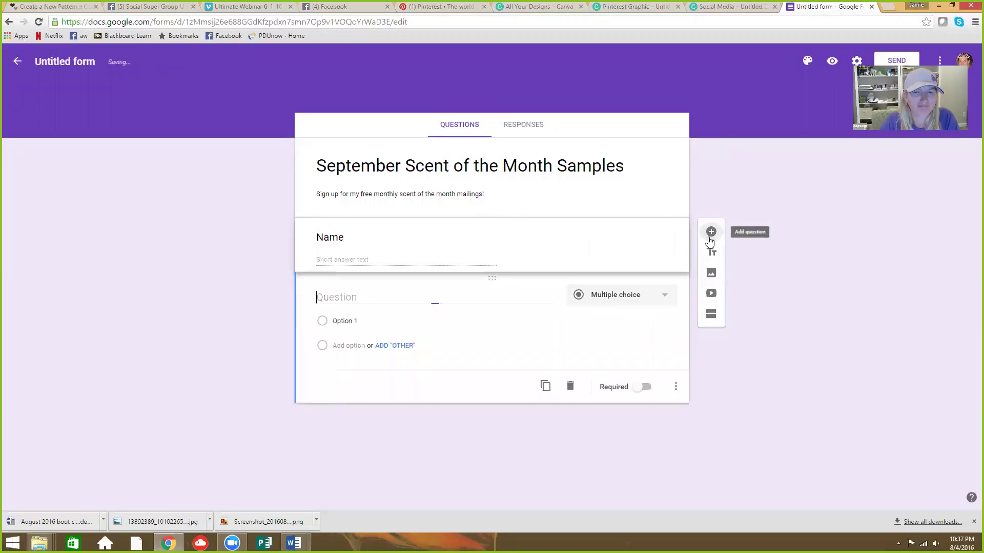
click(649, 295)
click(643, 245)
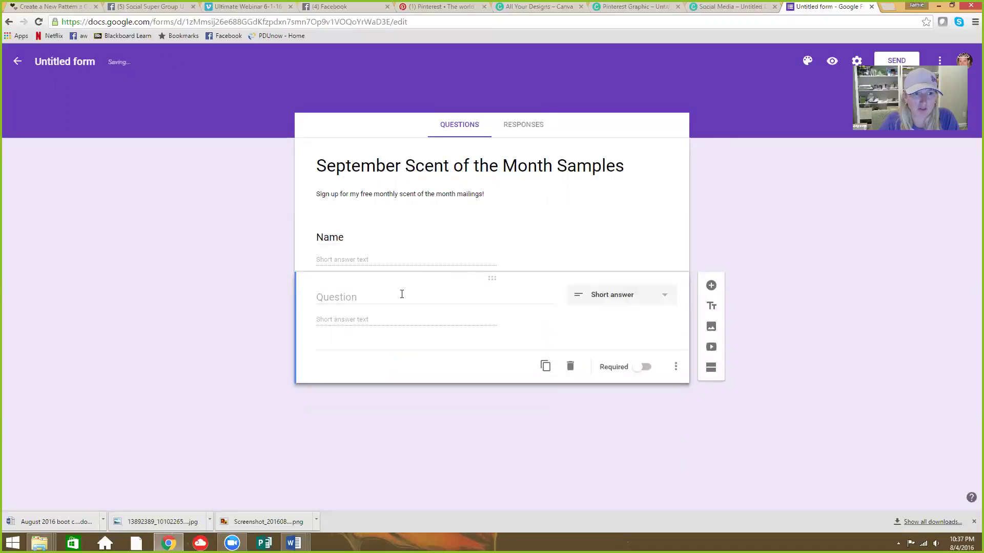
text(Ea)
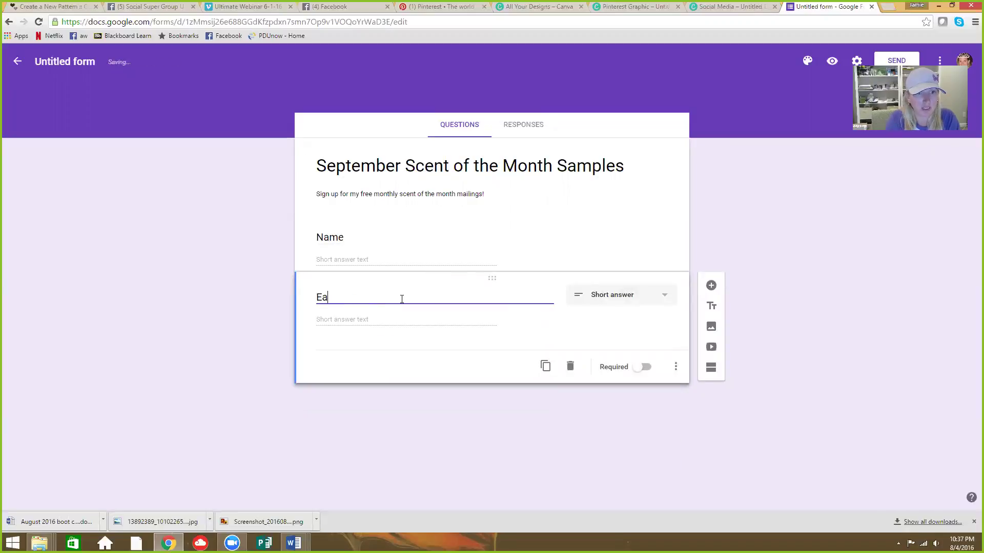
key(BackSpace)
text(mail)
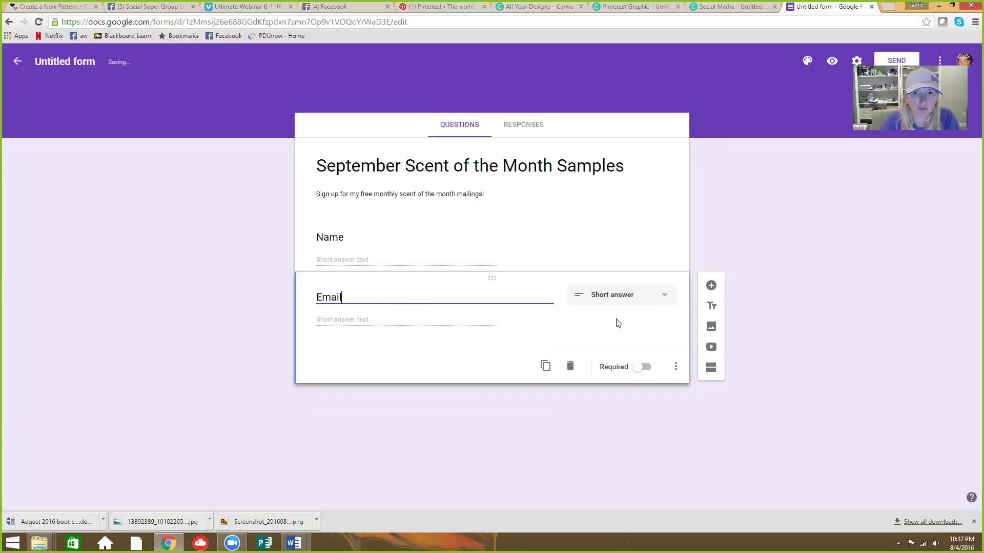
click(646, 368)
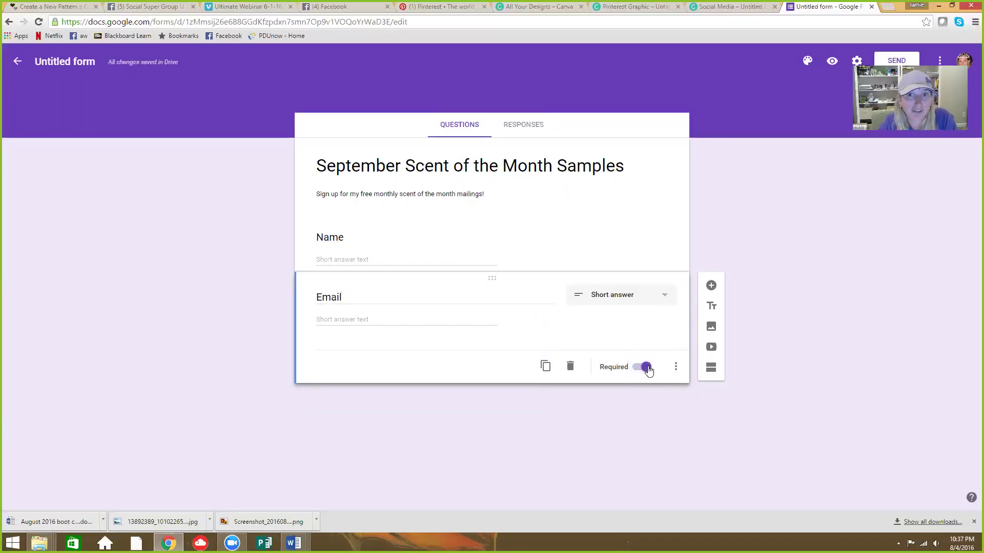
Add a required short-answer question titled 'Mailing Address' below Email.
click(712, 286)
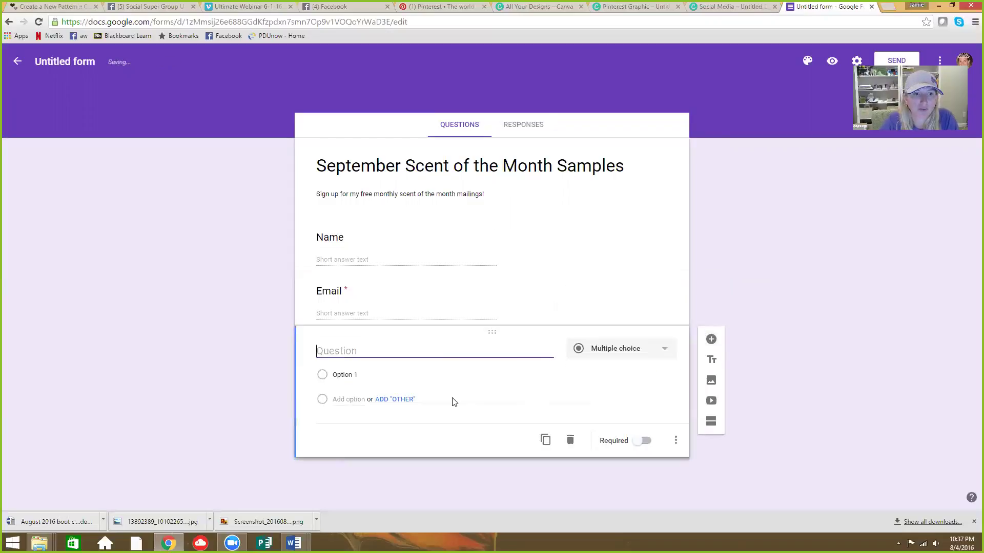
click(642, 353)
click(637, 292)
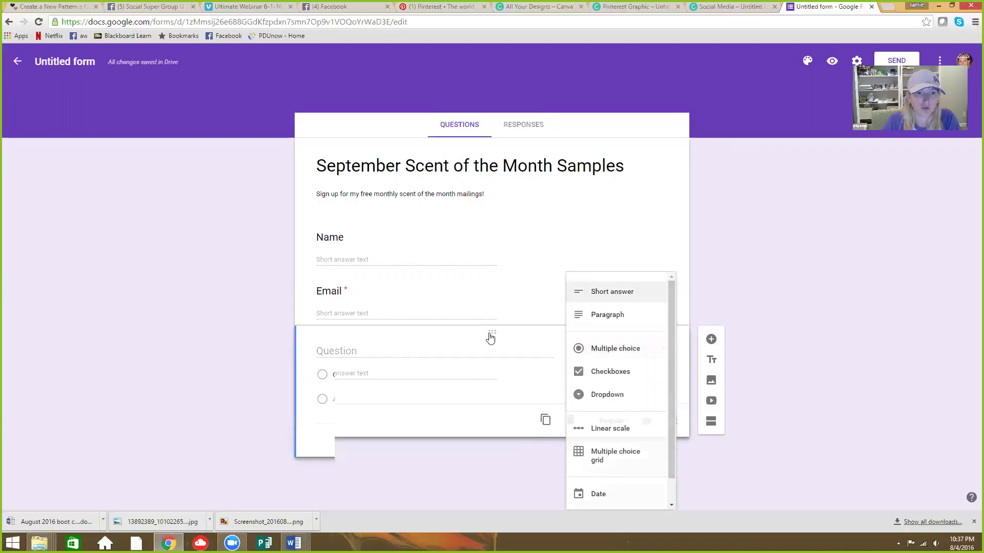
click(384, 349)
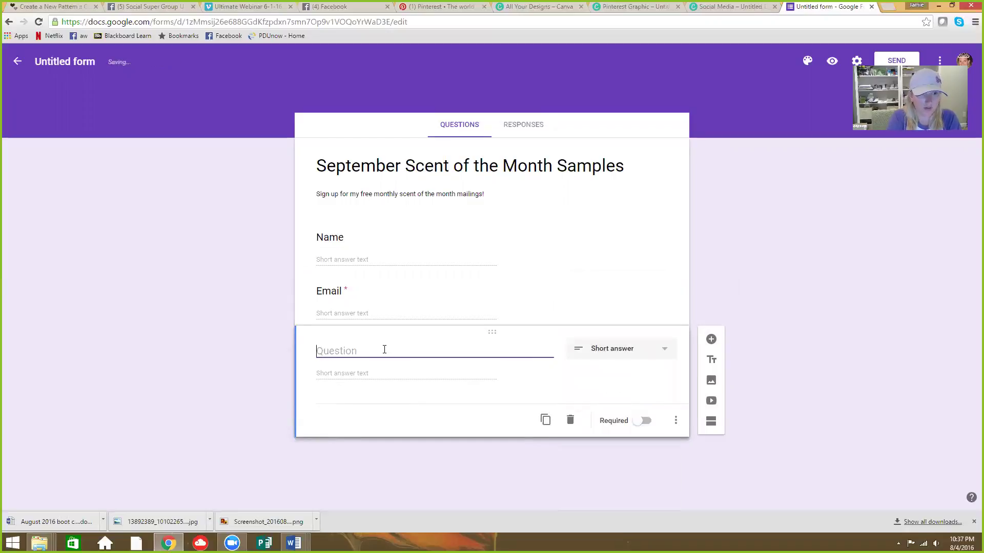
text(Maioli)
key(BackSpace)
key(BackSpace)
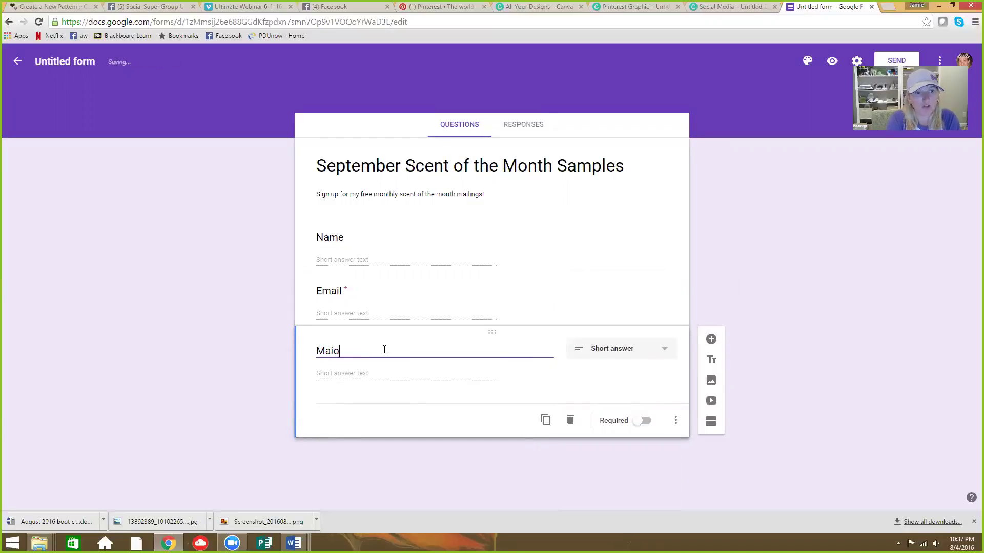
key(BackSpace)
text(line)
key(BackSpace)
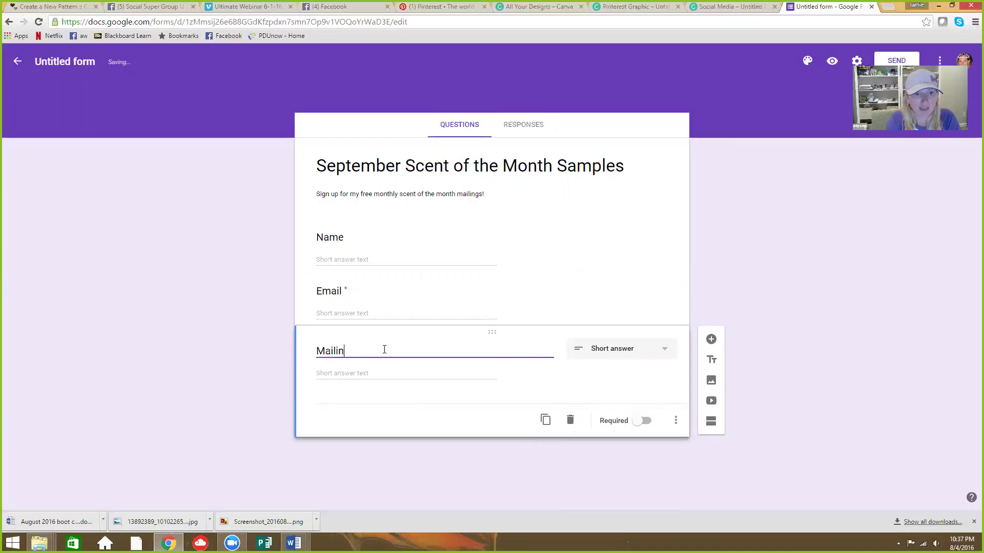
text(g)
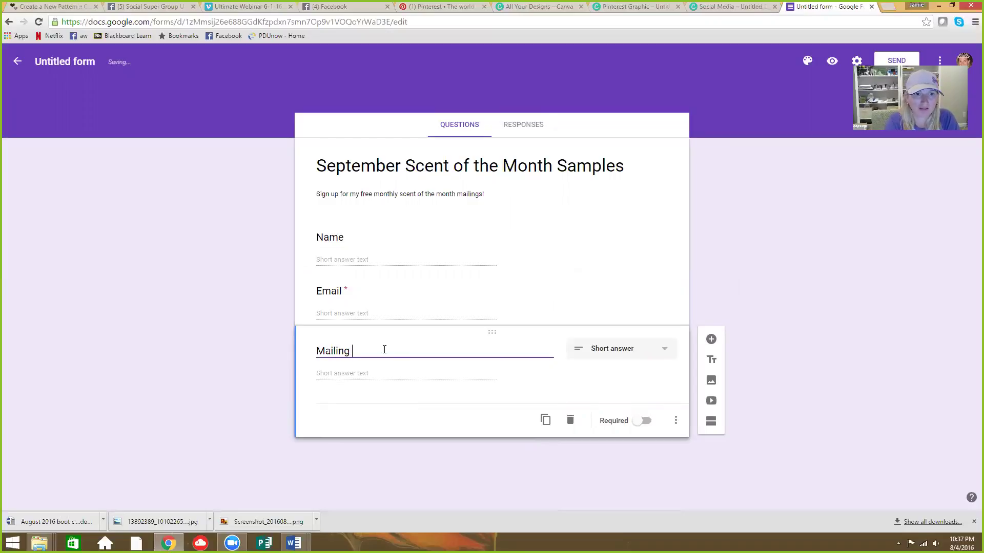
text( Address)
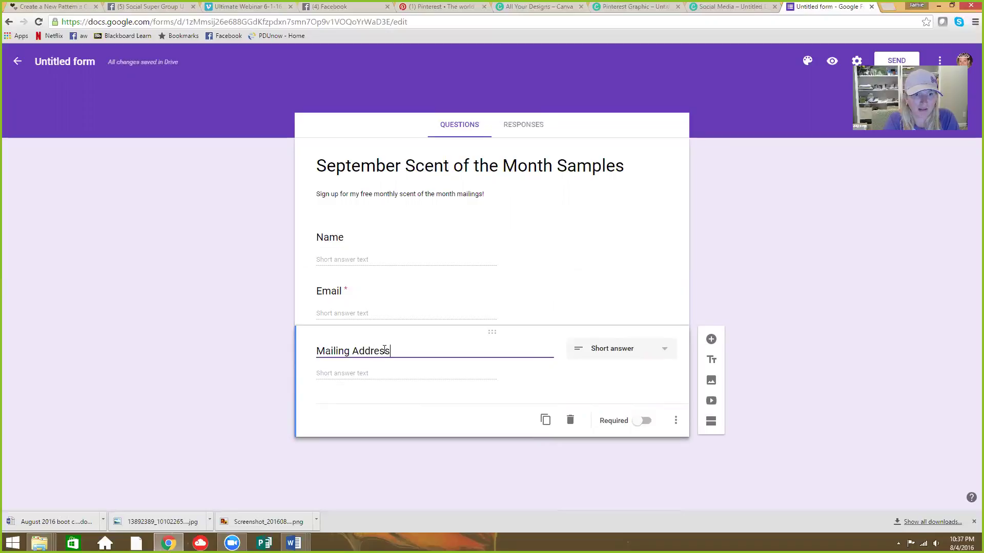
click(641, 421)
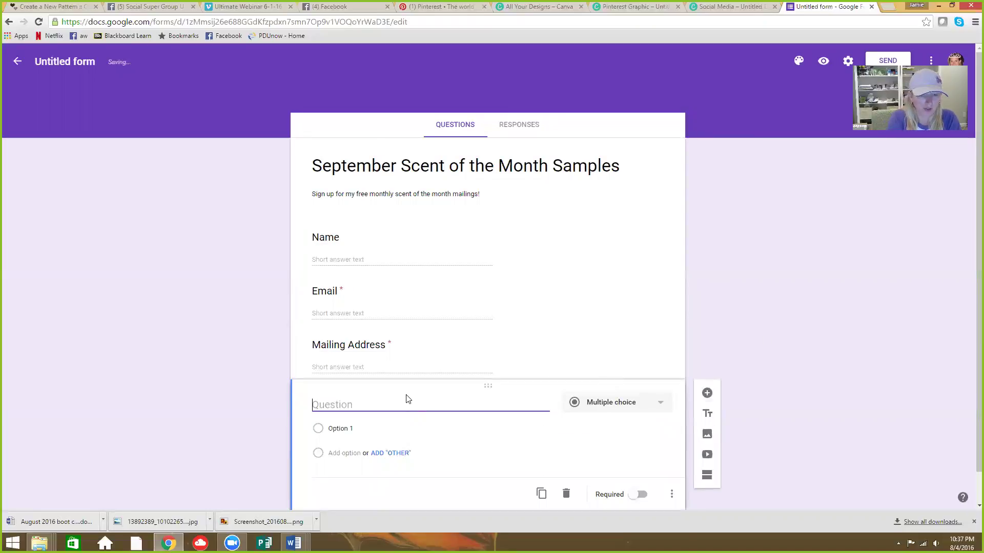
Title the blank question 'Phone number' and make it short answer.
text(Phone numbe)
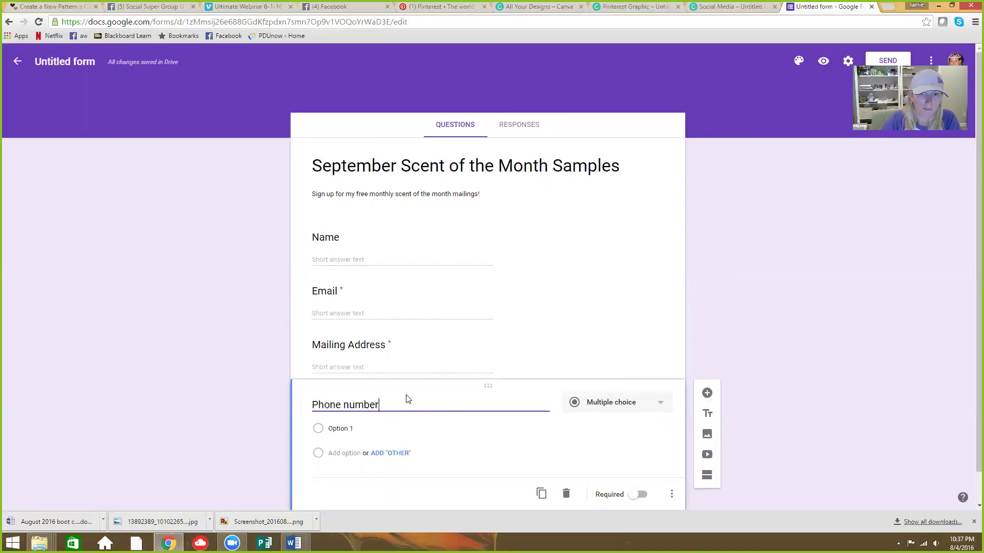
text(r)
click(658, 406)
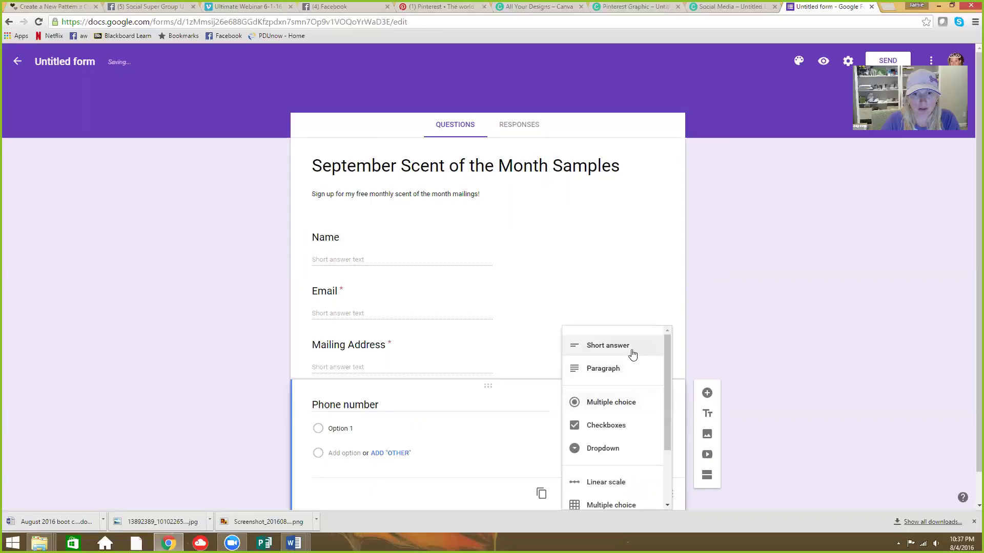
click(633, 354)
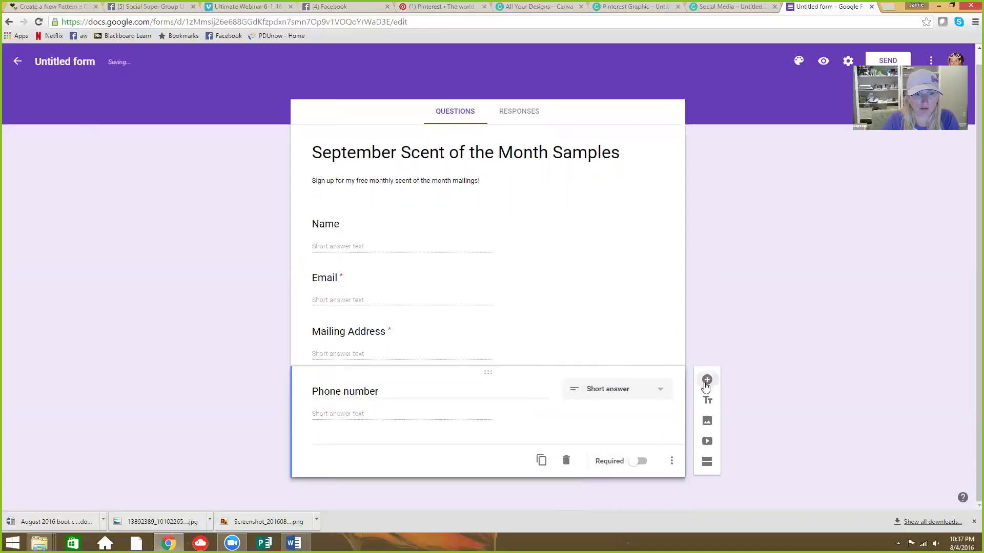
Add a consent question allowing mail and email of personal specials and monthly samples.
click(707, 380)
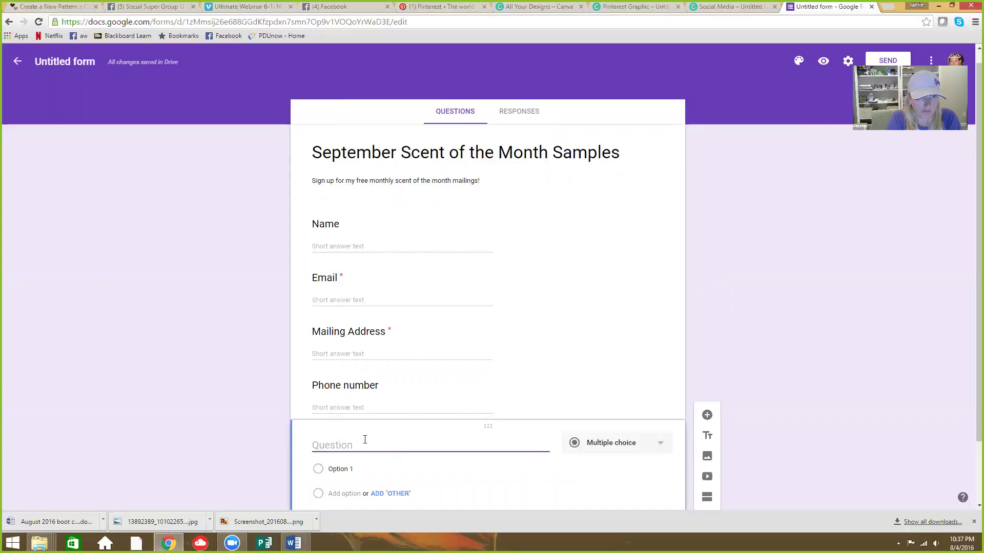
text(If)
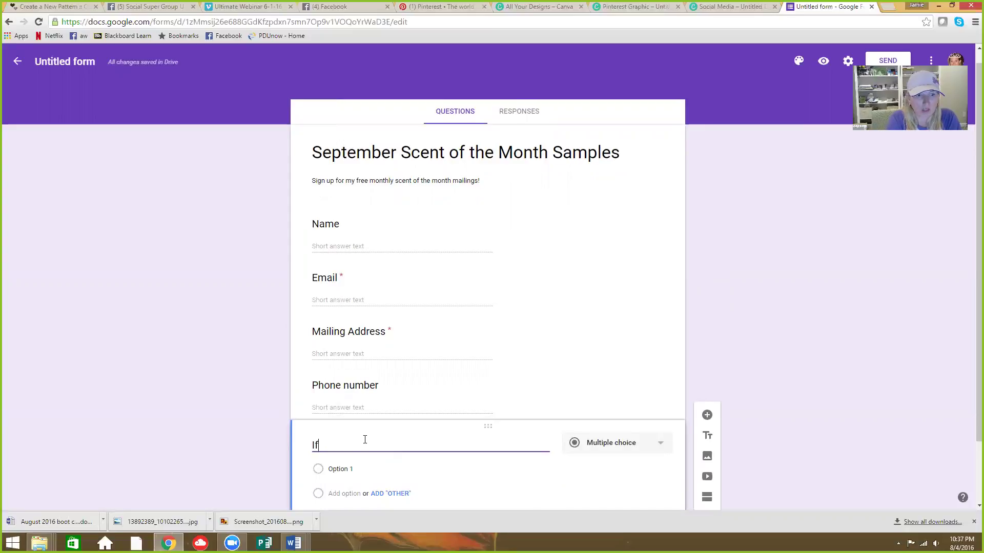
key(BackSpace)
key(BackSpace)
key(BackSpace)
text(B )
text( provi)
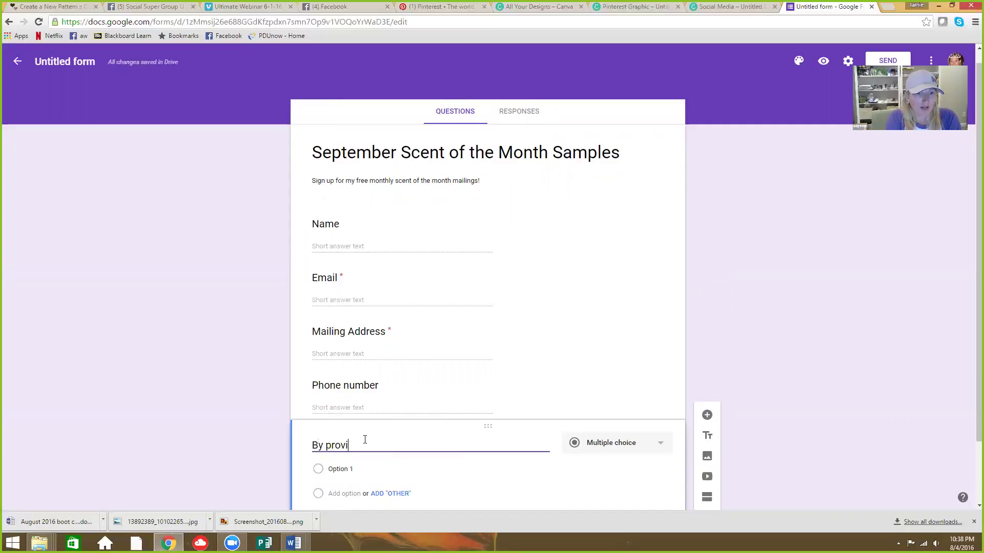
text(ding me with your infomrati)
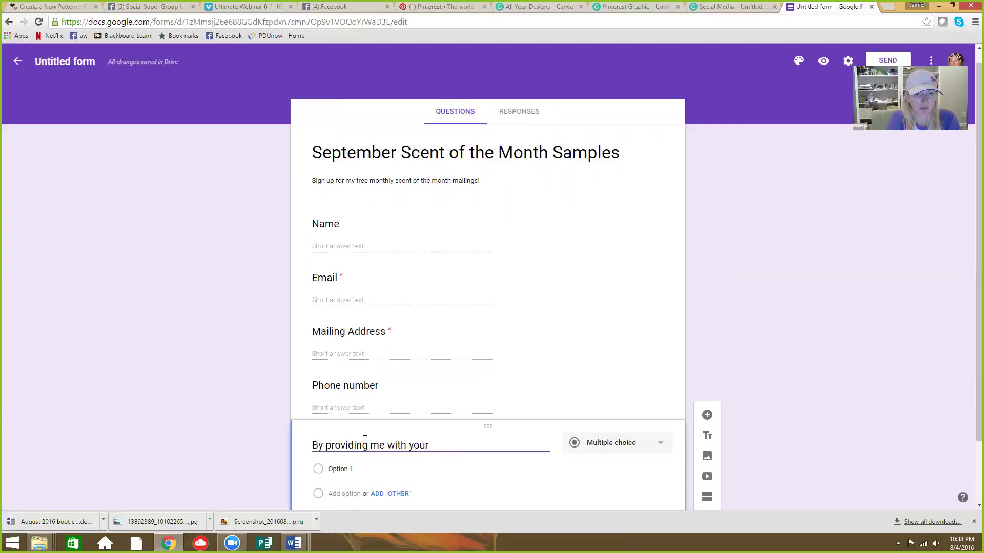
key(BackSpace)
key(BackSpace)
key(BackSpace)
key(BackSpace)
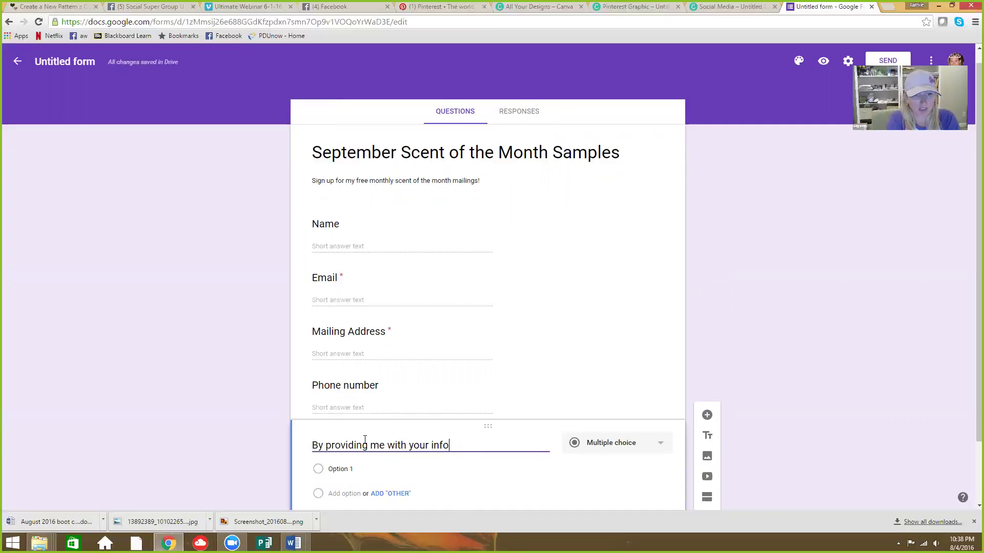
text(rmation you are)
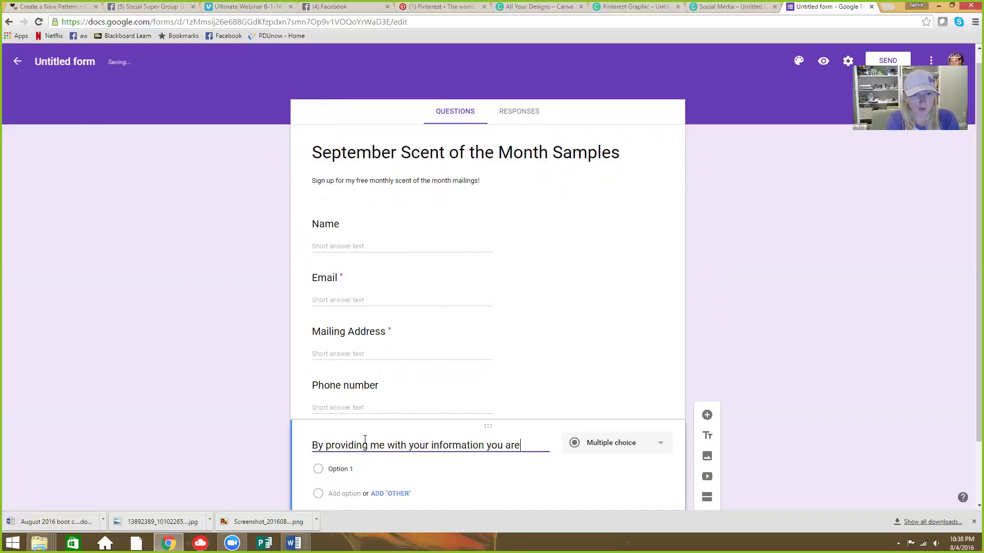
text( allowing me to )
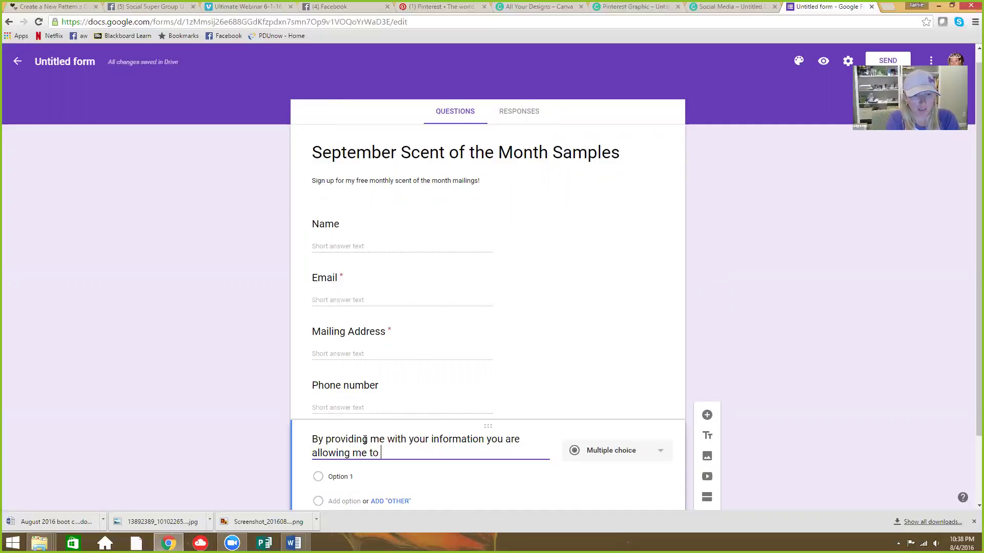
text(send you via m)
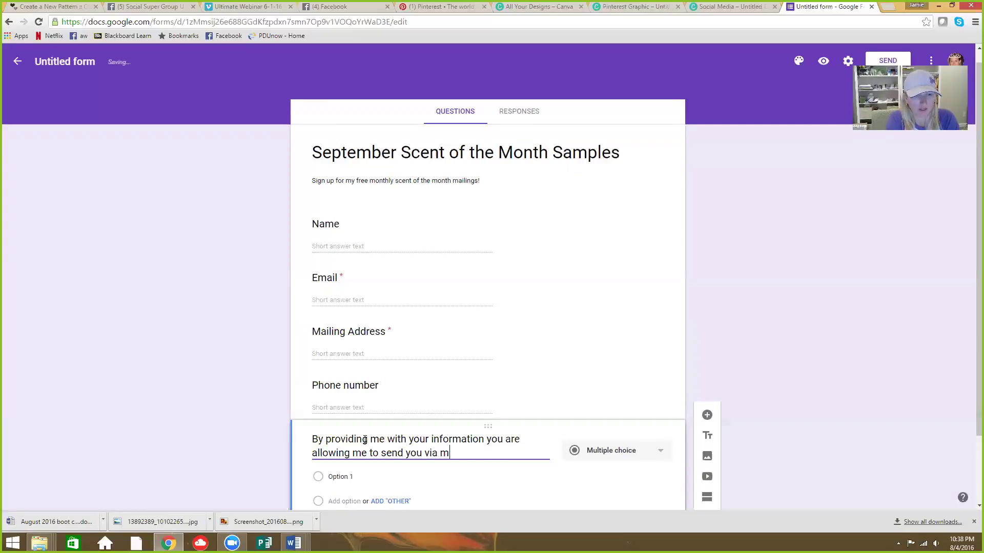
key(BackSpace)
text(mail and email )
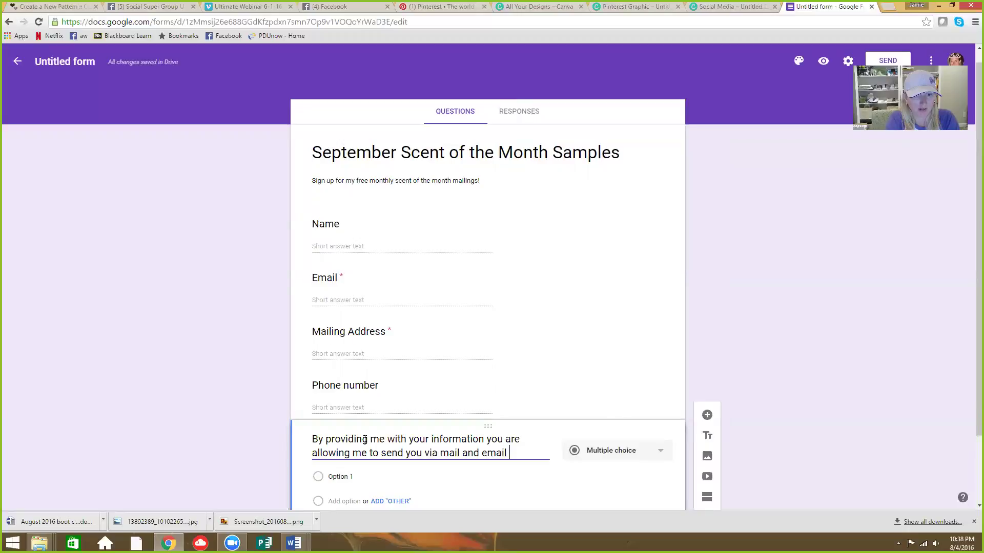
text(my person)
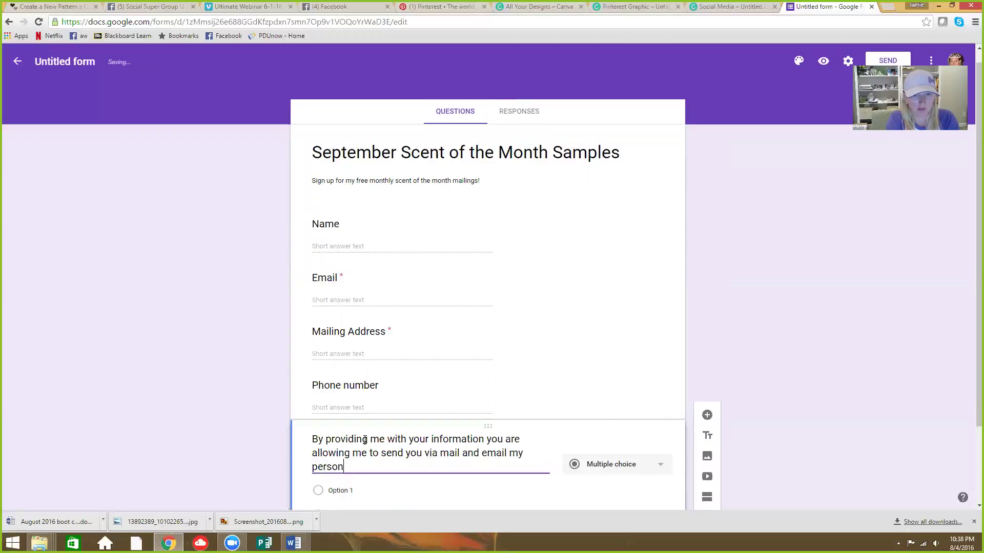
text(al specials as w)
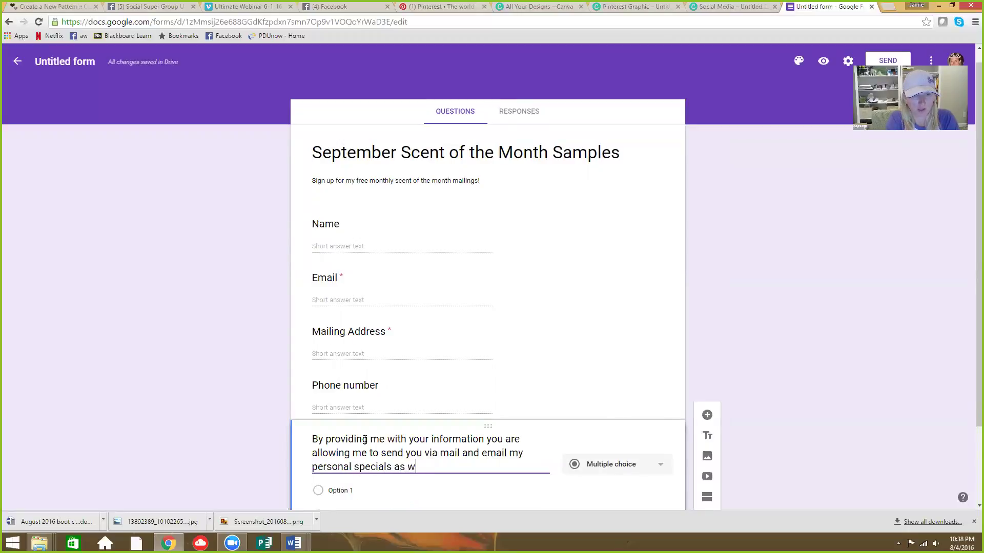
text(ell as monthly)
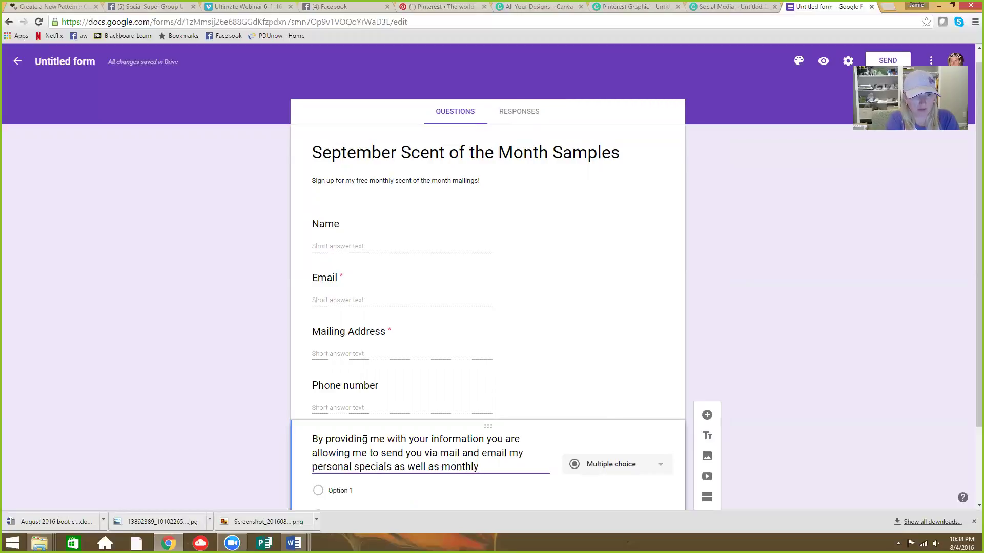
text( samol)
key(BackSpace)
text(ples)
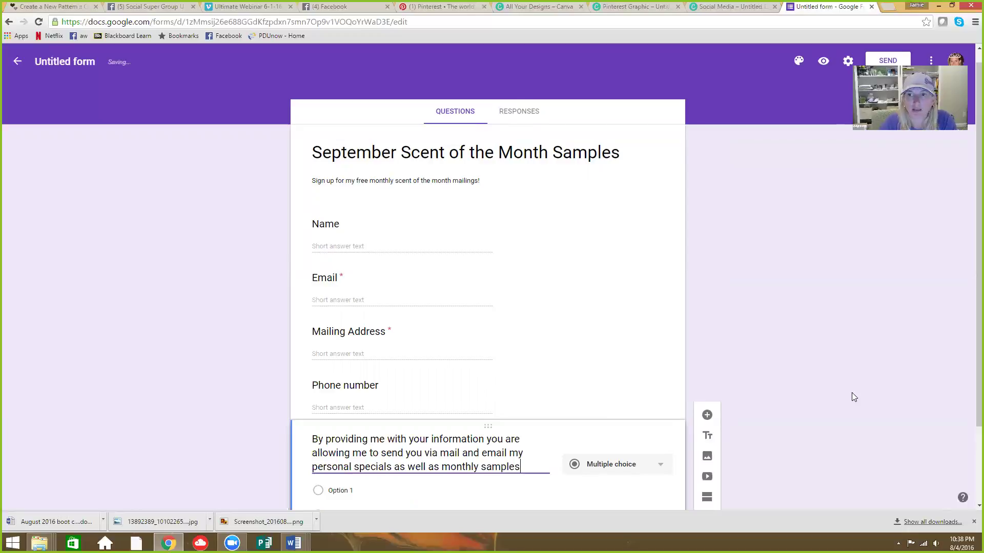
scroll(851, 394, down, 2)
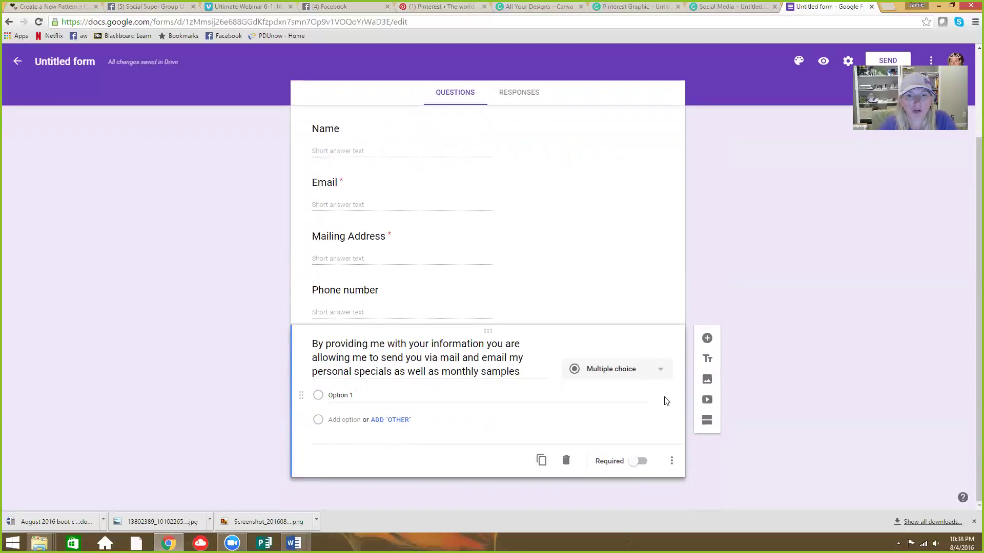
Keep the consent question multiple choice with answers 'I agree' and 'No thank you'.
click(660, 376)
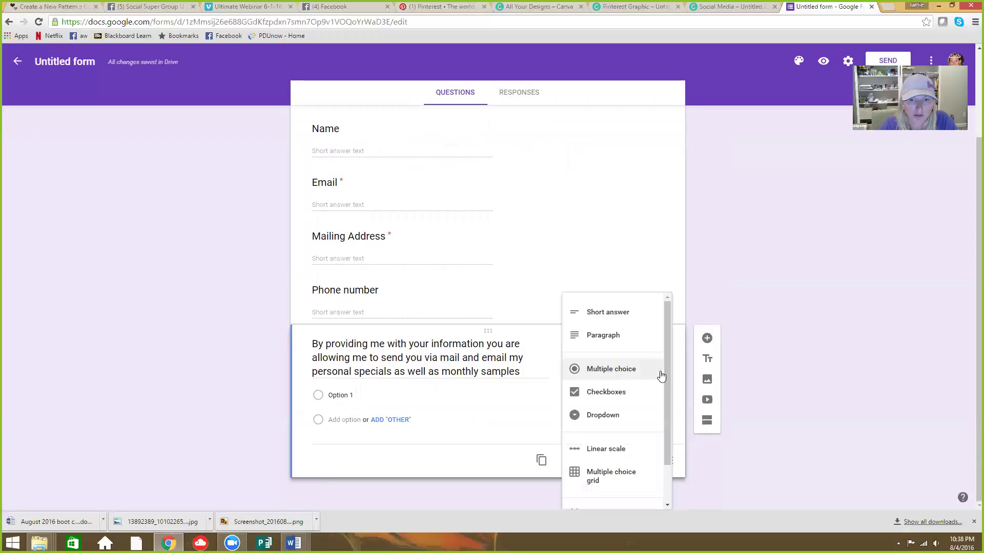
click(632, 371)
click(354, 395)
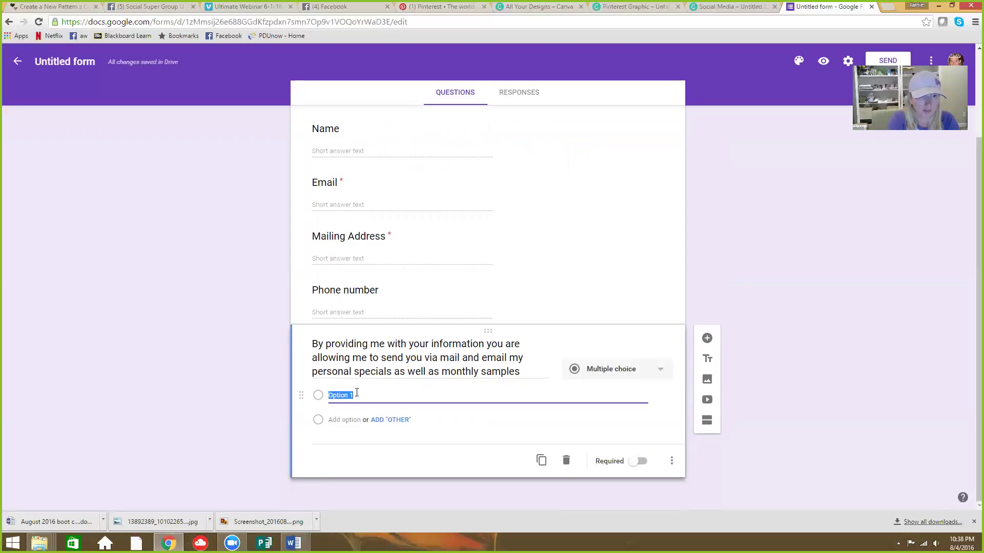
text(I agree)
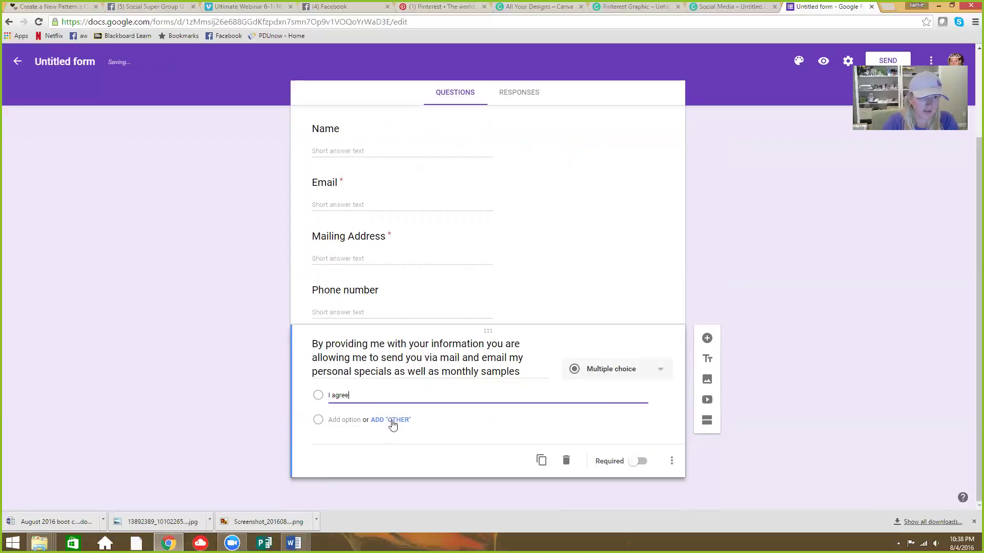
click(345, 419)
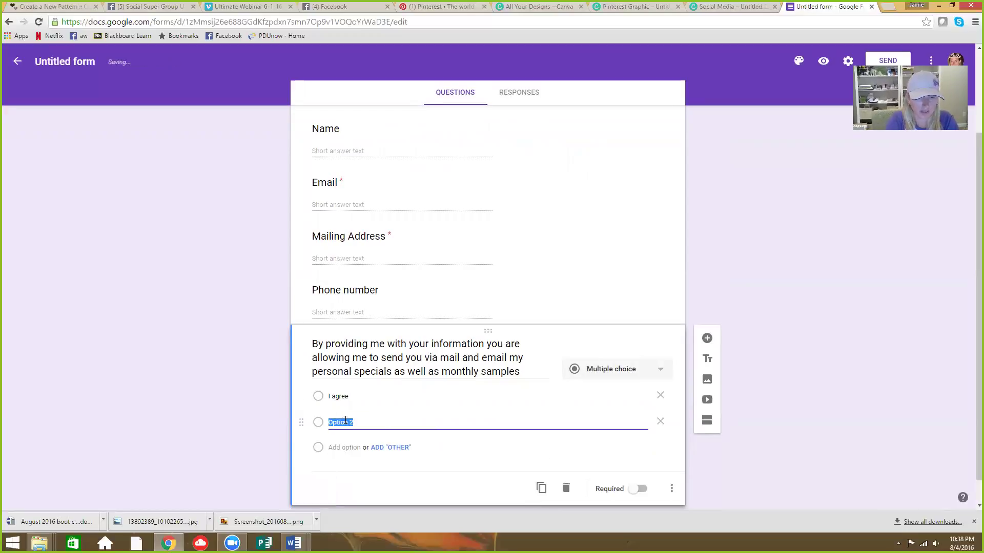
text(I)
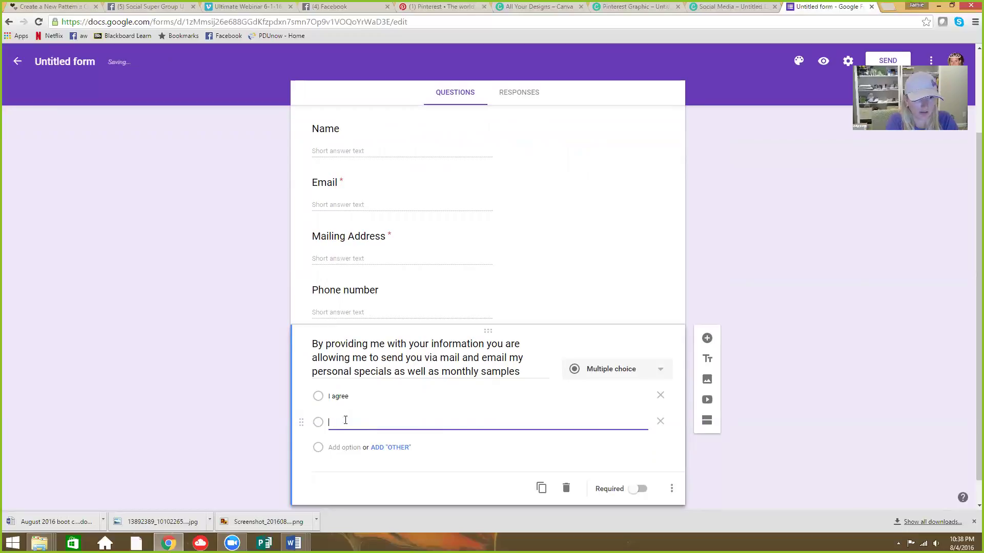
text(o thank you)
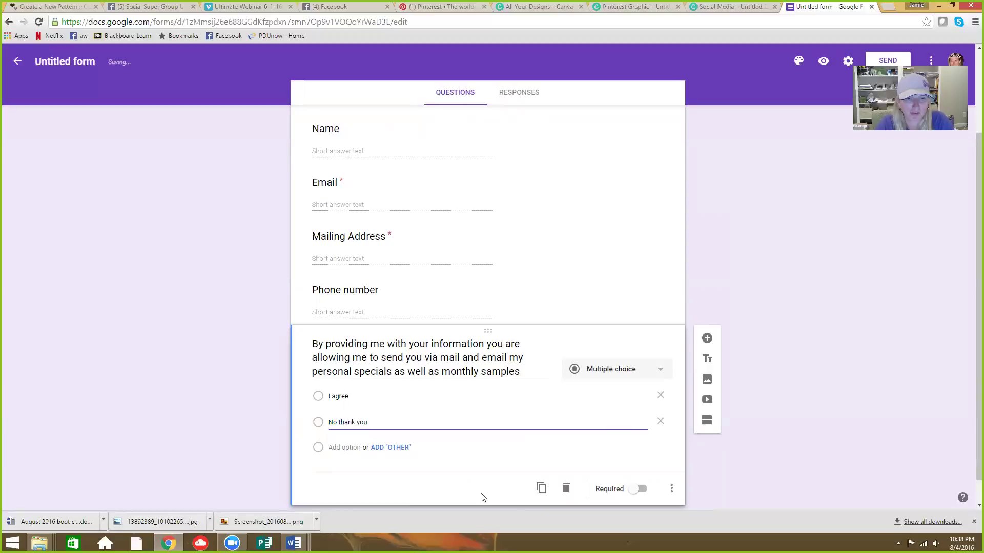
click(639, 435)
scroll(666, 374, down, 1)
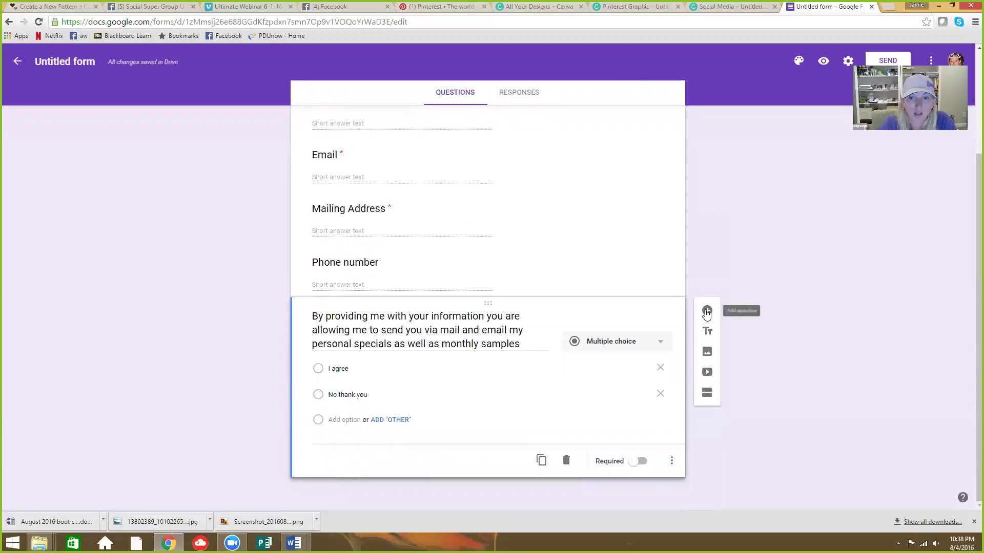
Add a Scentsy party-hosting question answered 'Yes please send me some information' or 'No, thank you'.
click(707, 311)
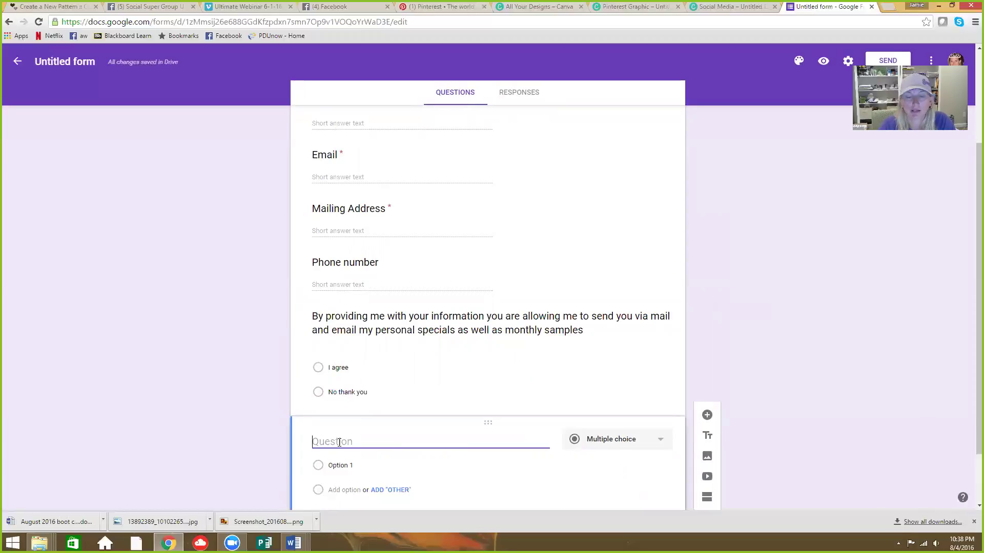
text(I am in)
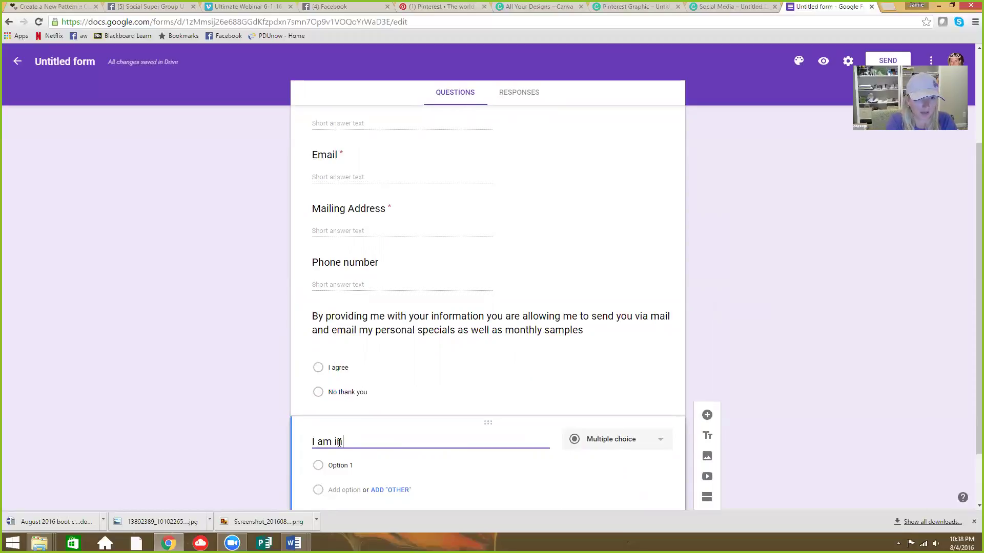
key(BackSpace)
key(BackSpace)
key(BackSpace)
key(BackSpace)
text(Are)
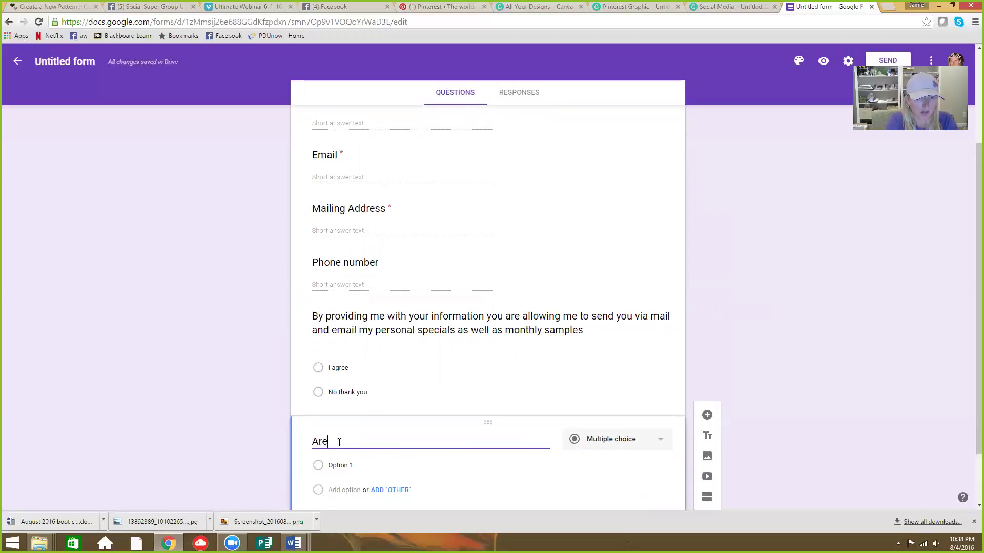
text( you interested in )
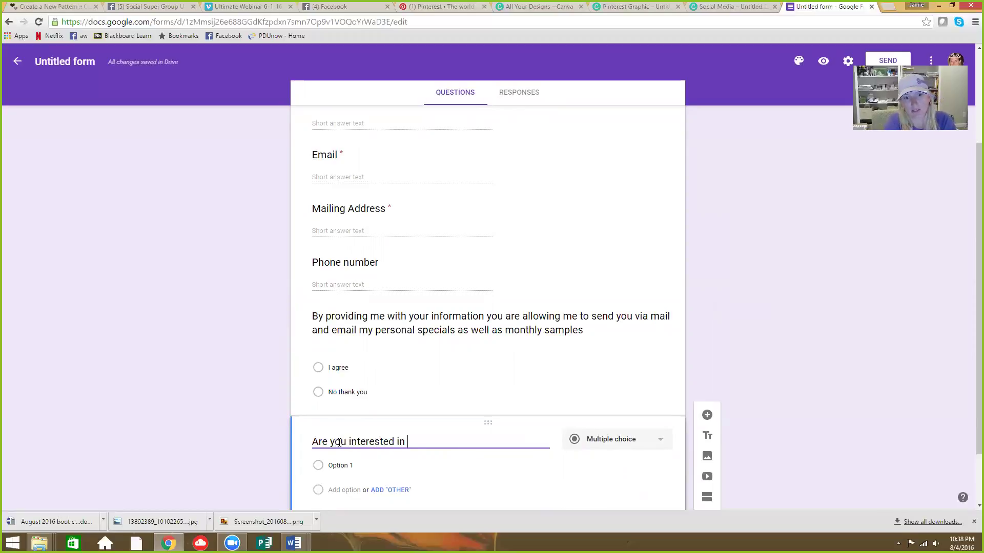
text(hosting a party to )
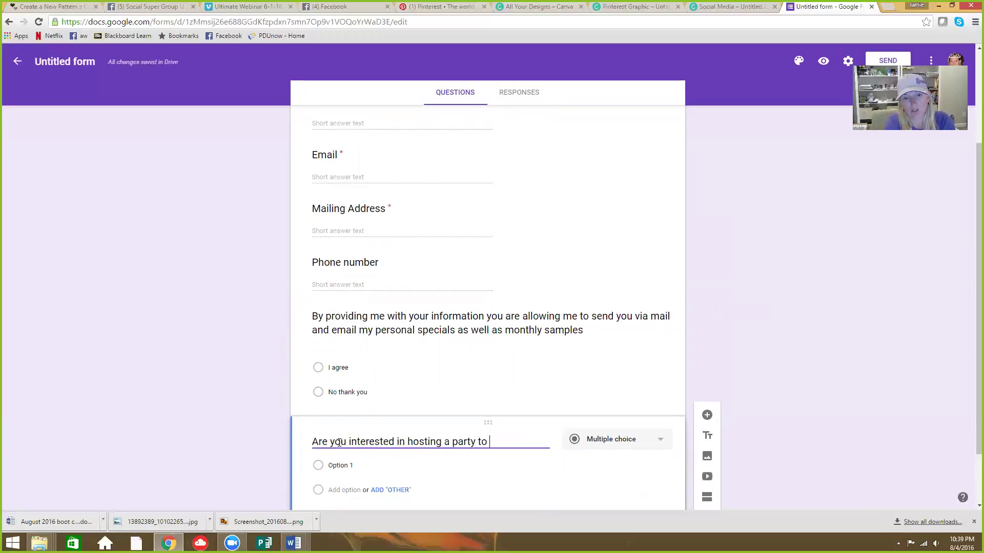
text(earn free)
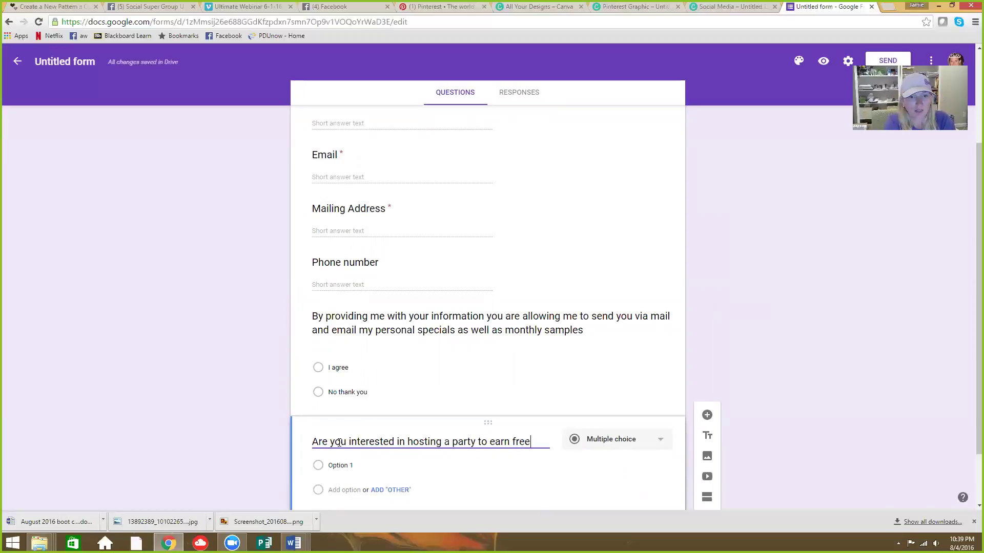
text( and half off Sc)
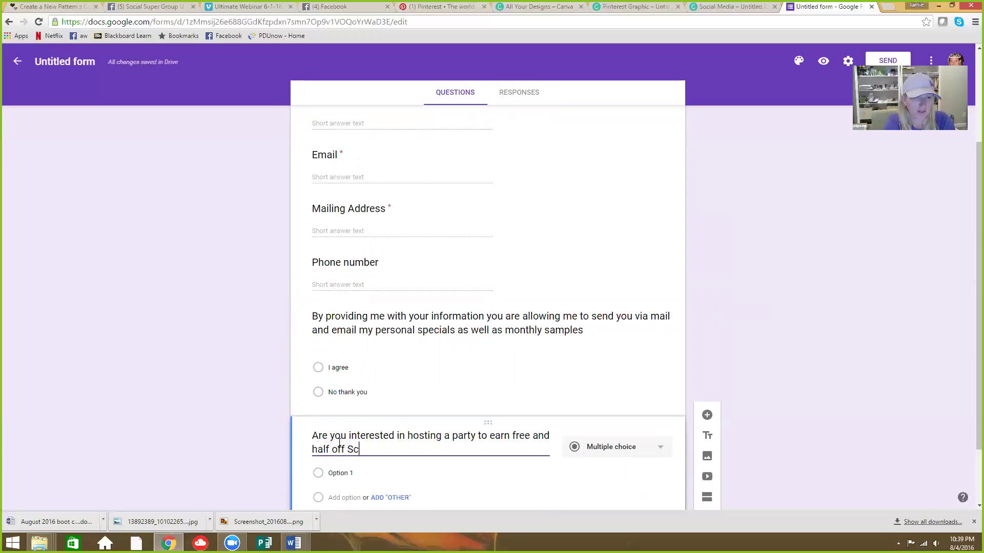
text(entsy products)
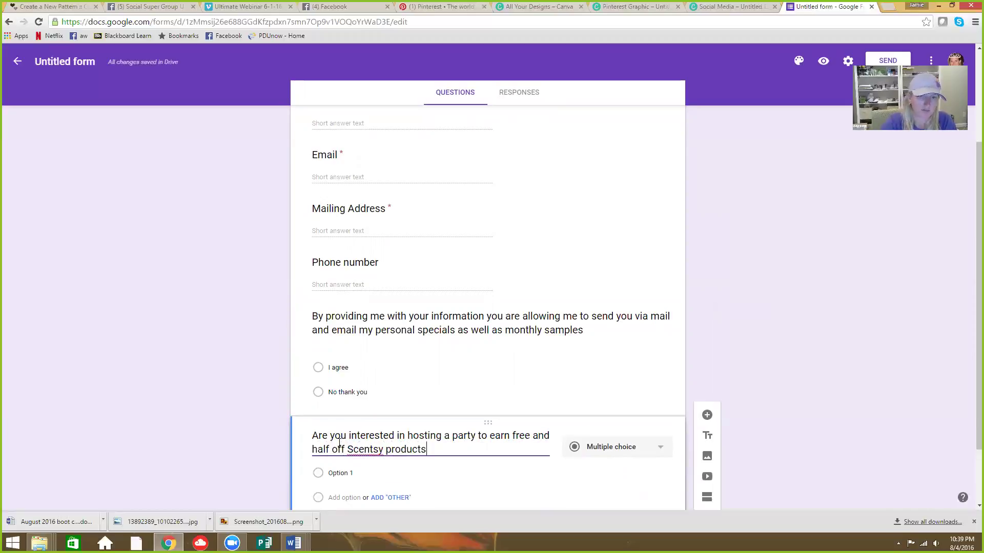
click(338, 476)
text(Yes please send me)
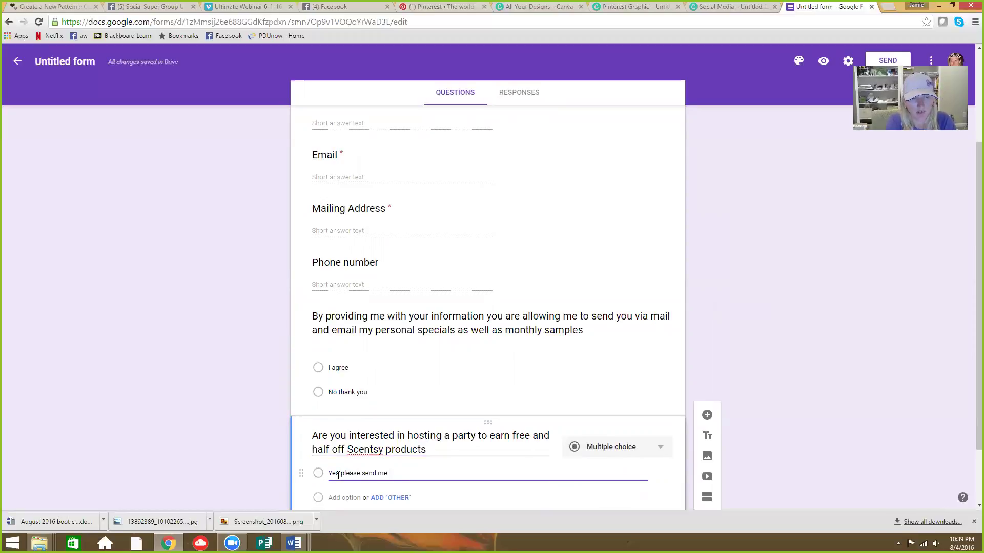
text( some infor)
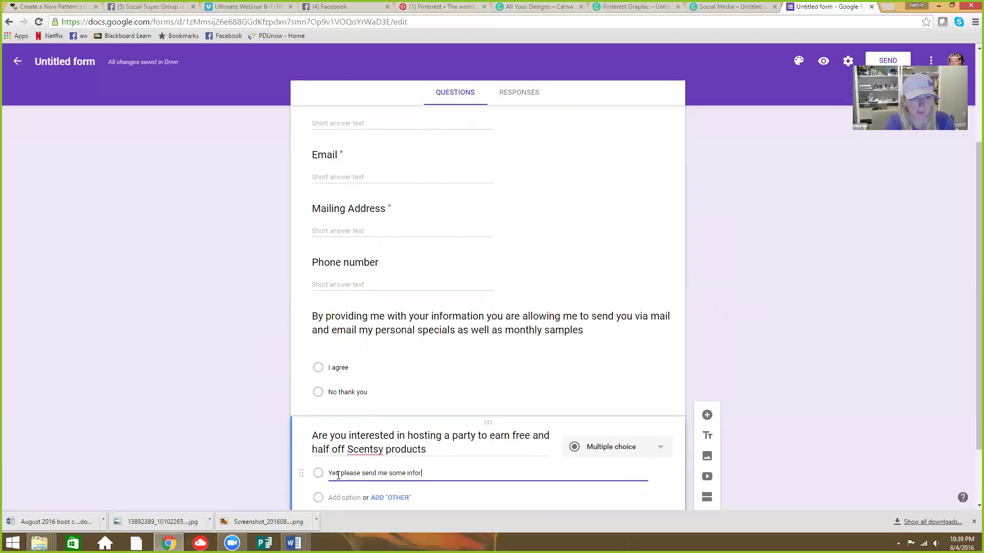
text(mation)
scroll(378, 417, down, 2)
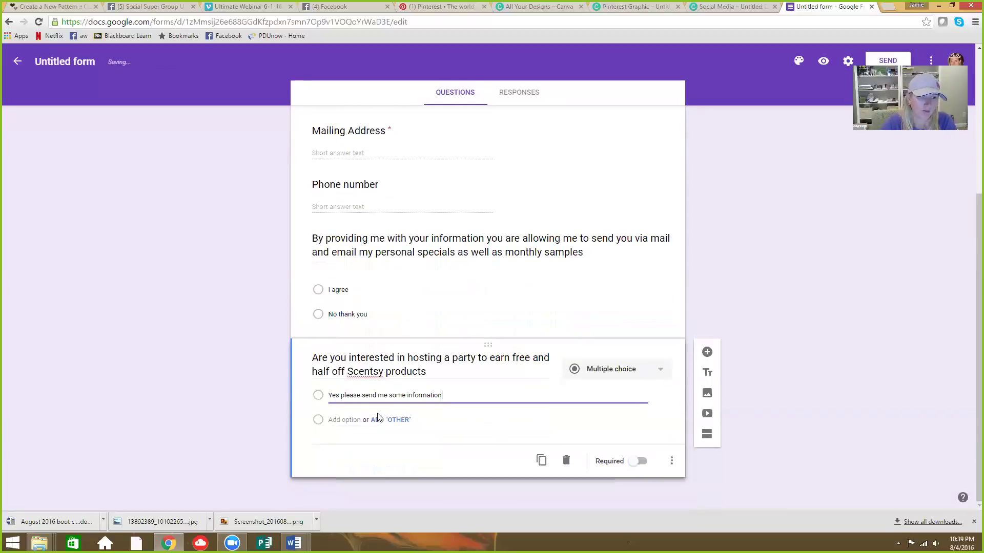
click(347, 420)
text(N)
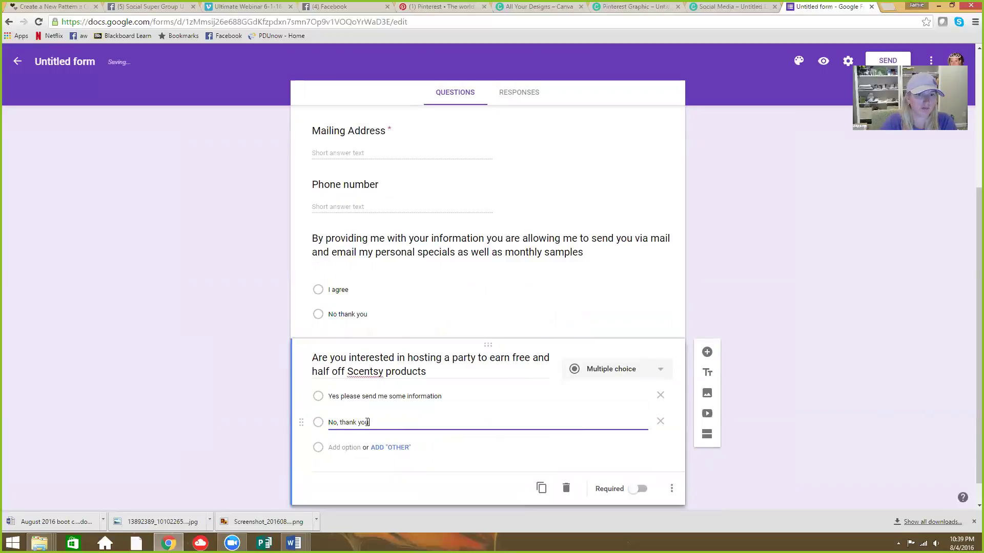
text(o, thank you)
Add a question asking about joining a fun, supportive network to grow your own business.
click(707, 352)
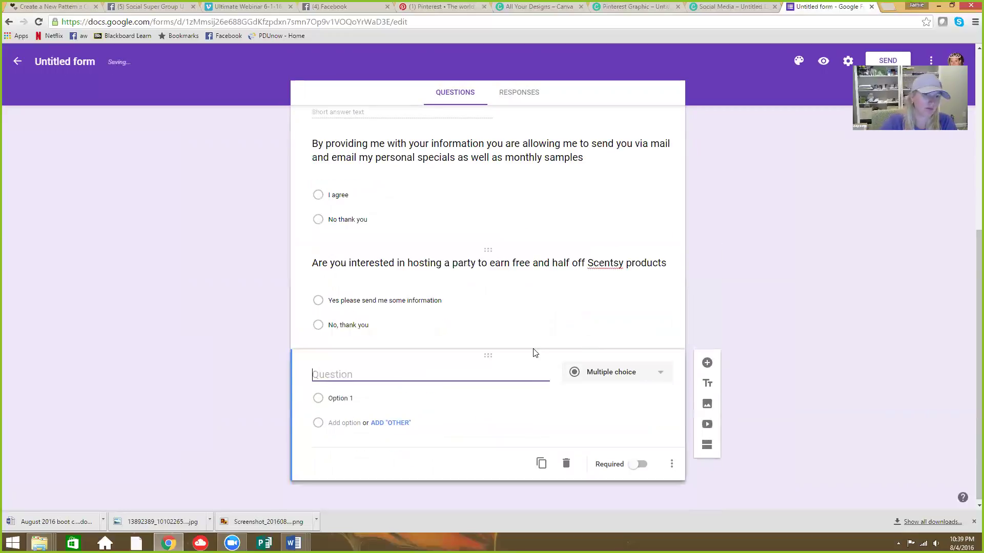
text(Are you interesteed)
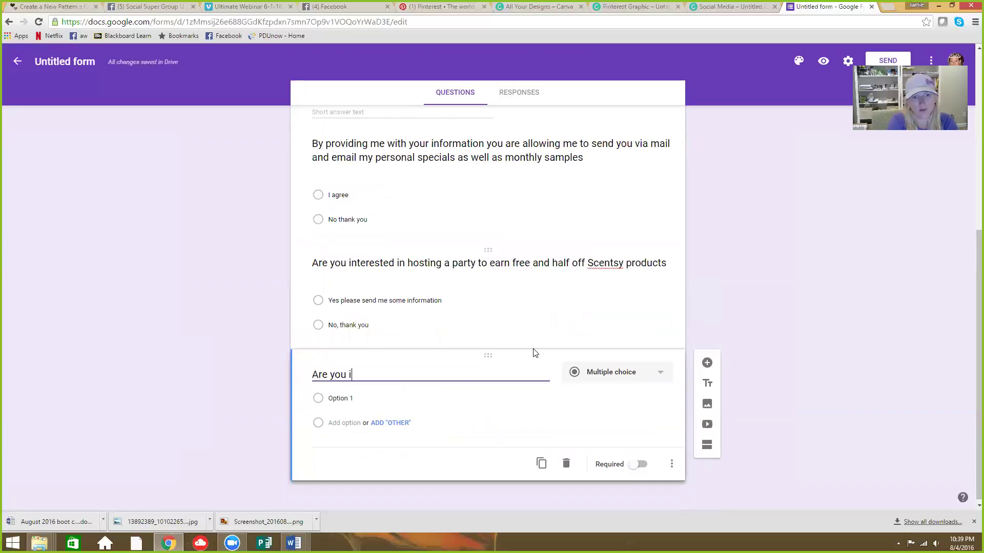
key(BackSpace)
key(BackSpace)
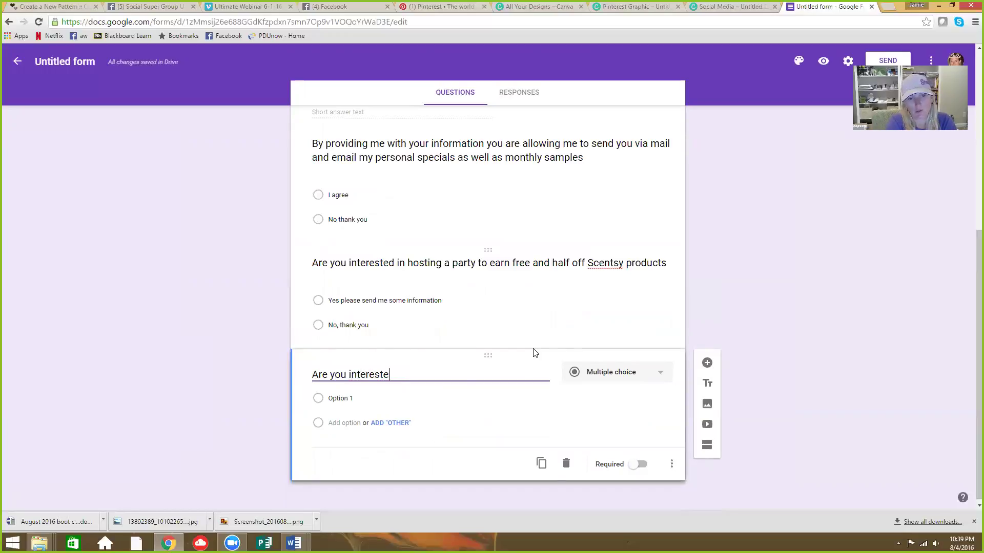
text(di)
key(BackSpace)
text(in j)
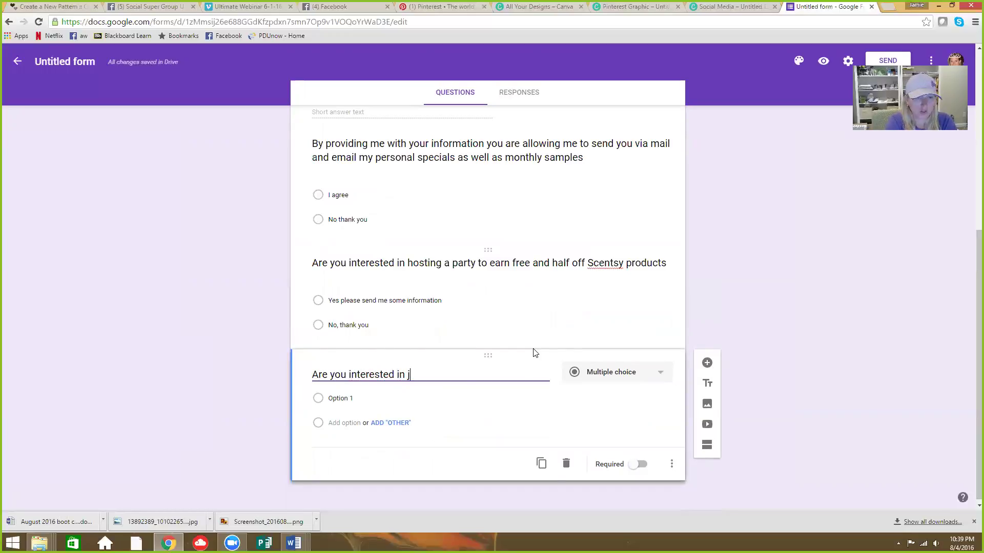
text(oining a f)
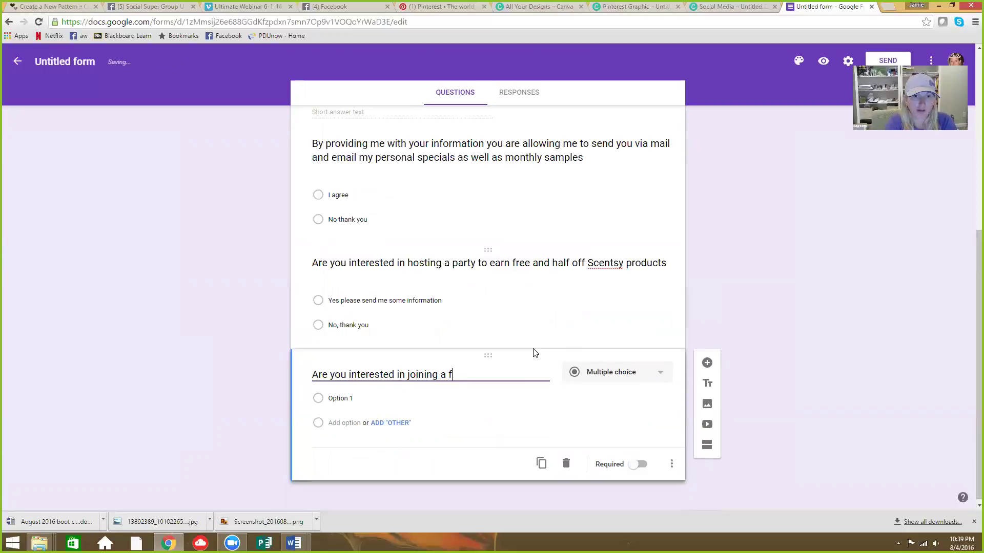
text(un, suppo)
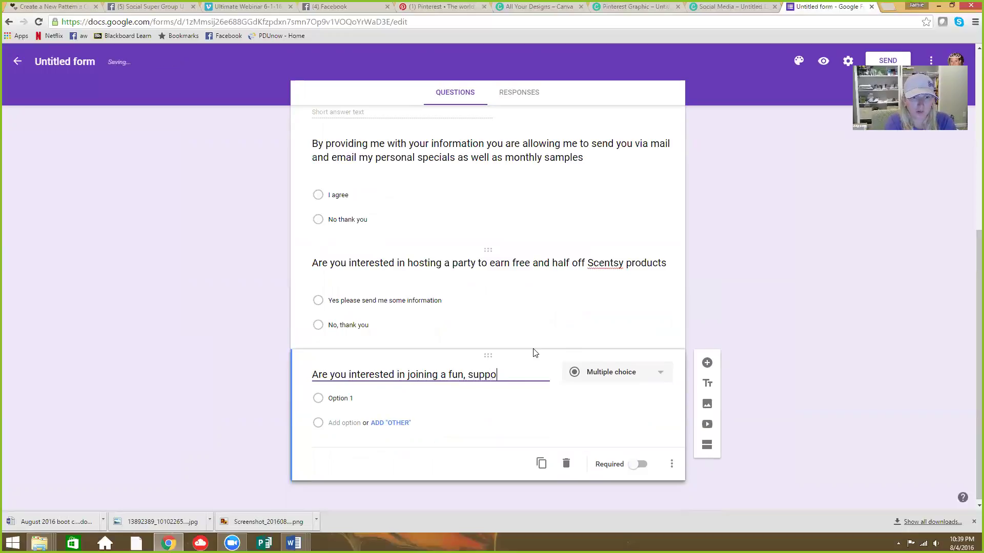
text(rtive network)
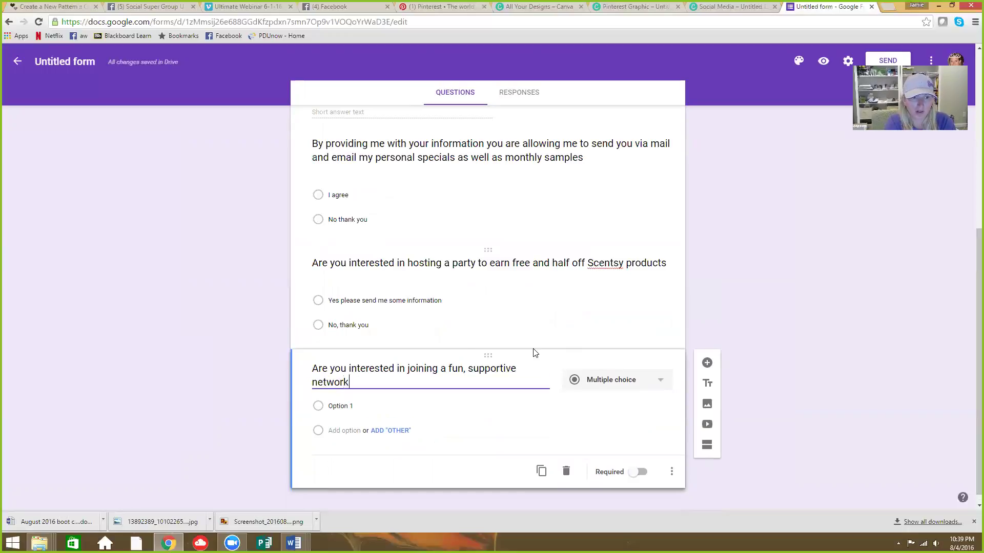
text( of people to help)
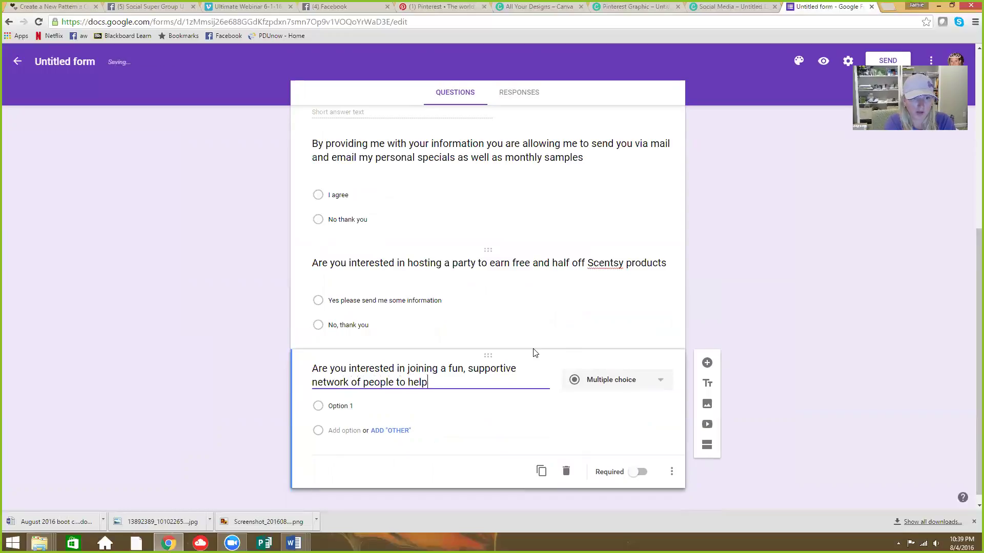
text( you grow your )
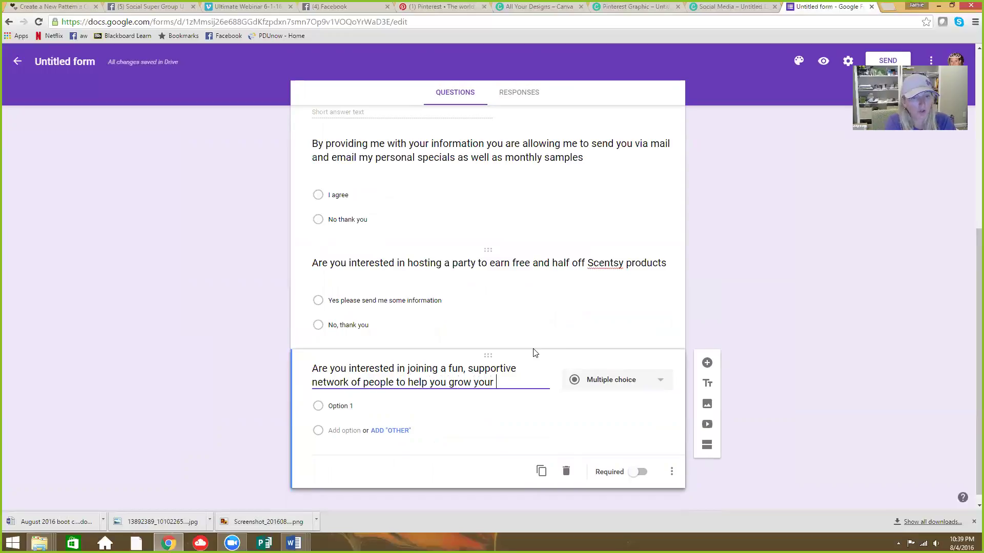
text(own busion)
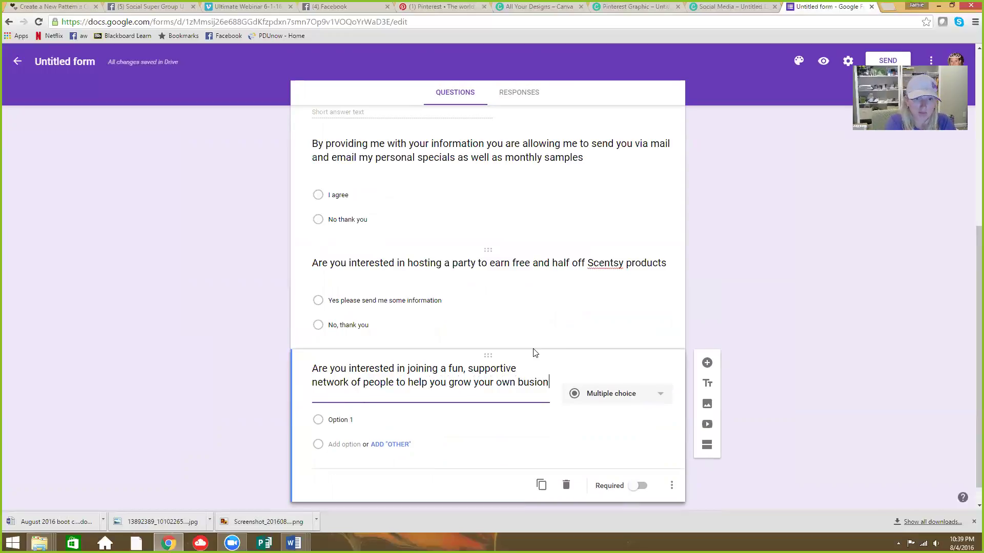
key(BackSpace)
key(BackSpace)
text(ness?)
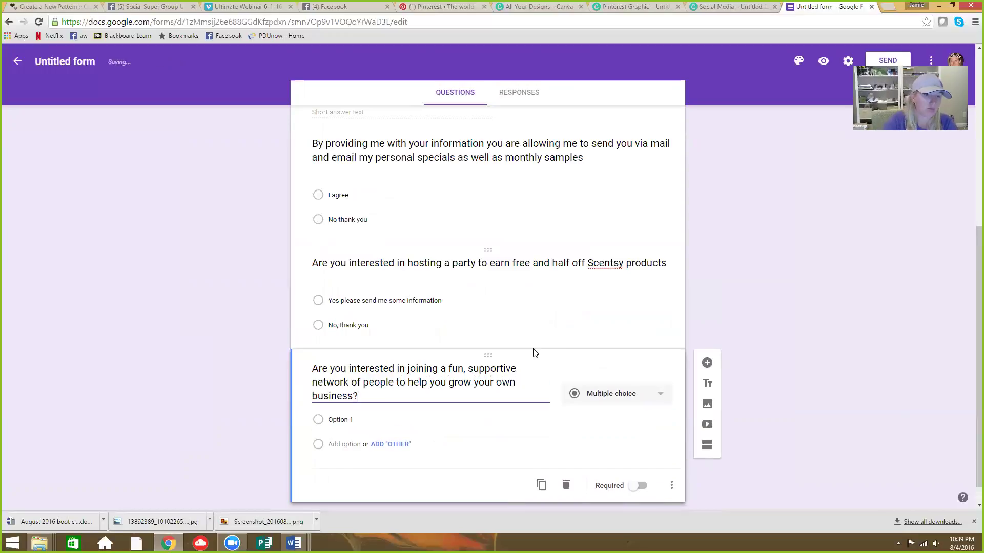
Give it the choices 'Yes, please send me more information' and 'No thank you'.
click(343, 419)
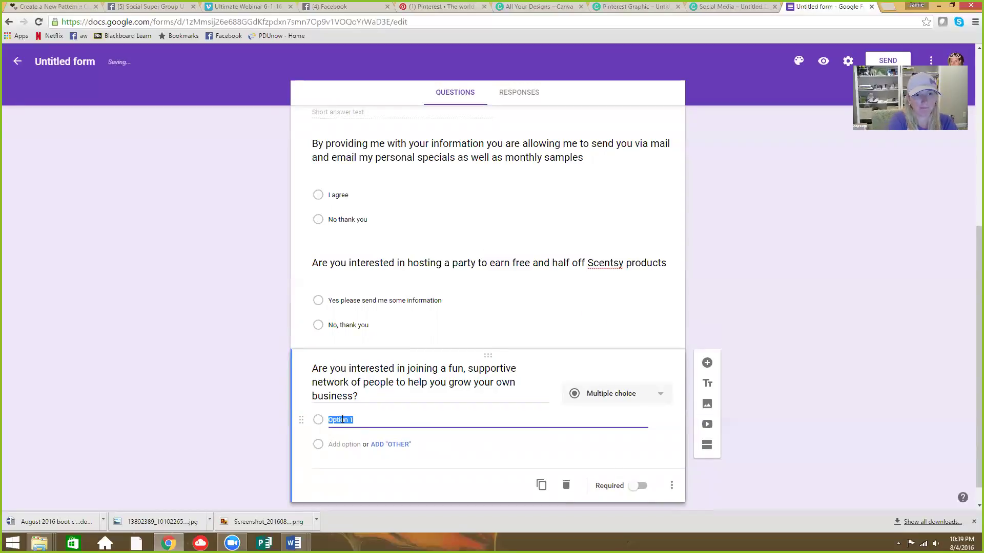
text(Yes)
text(, I)
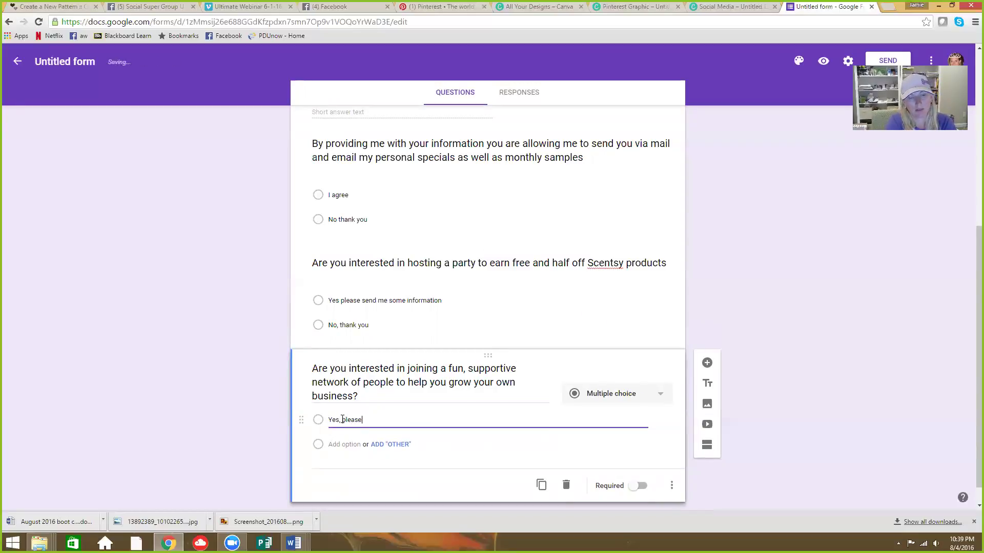
text( more i)
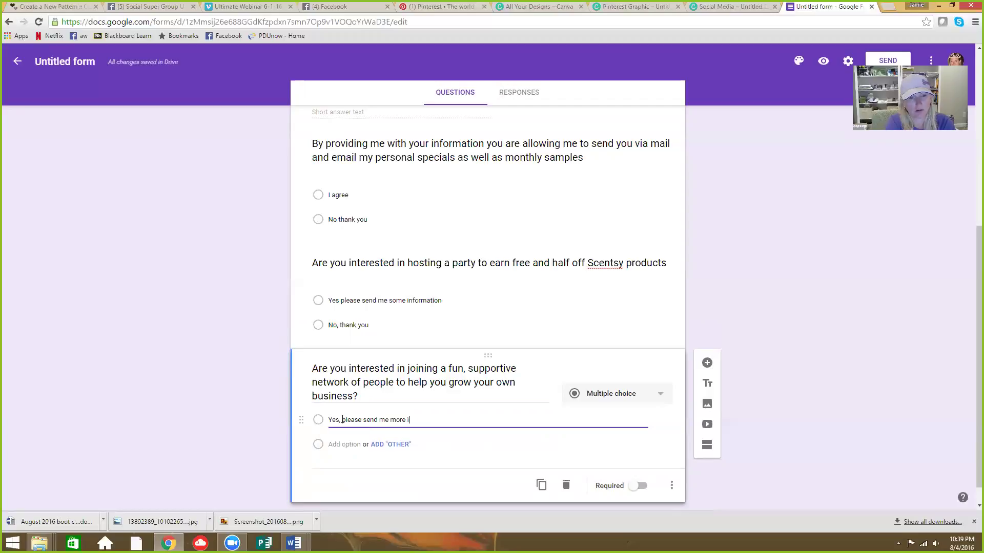
text(nformation)
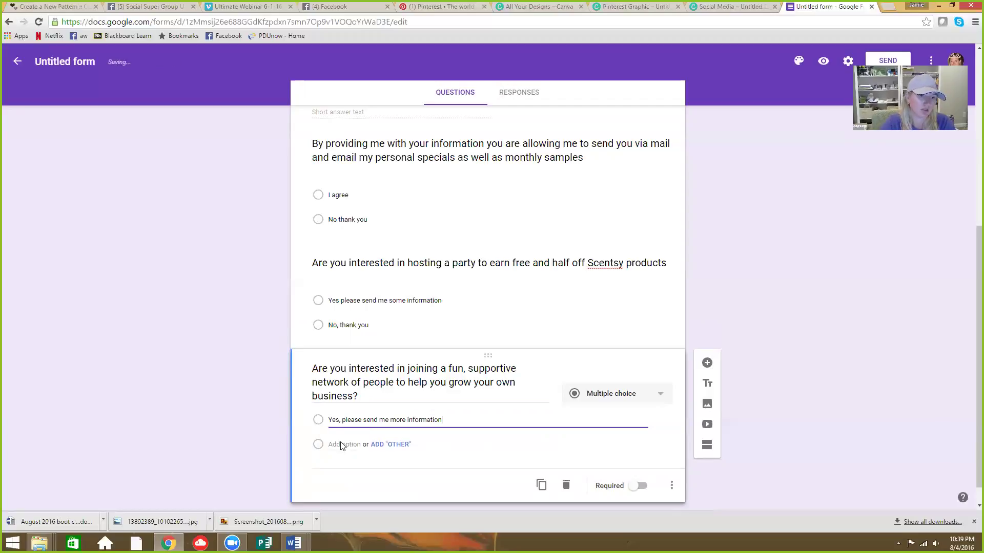
click(340, 444)
text(No thank you)
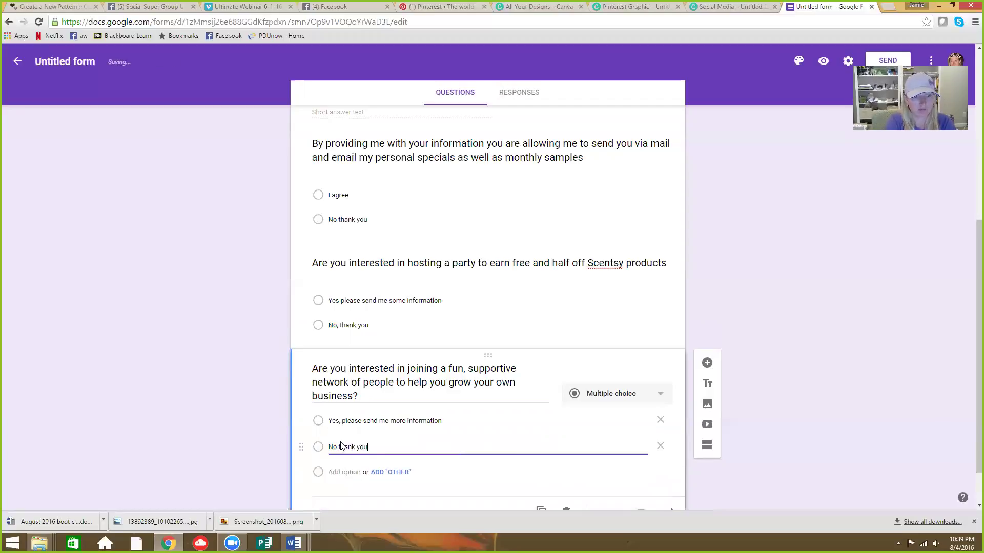
click(841, 412)
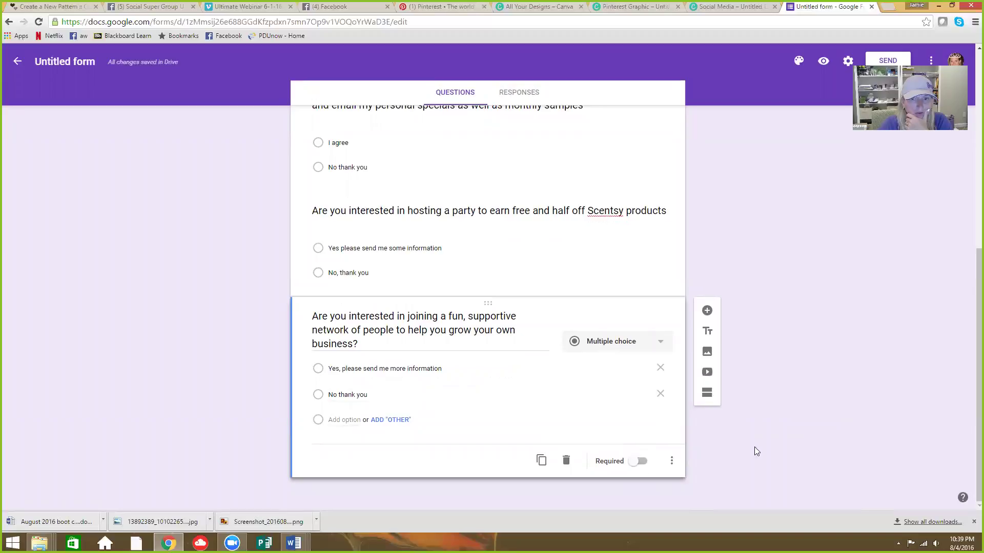
click(648, 215)
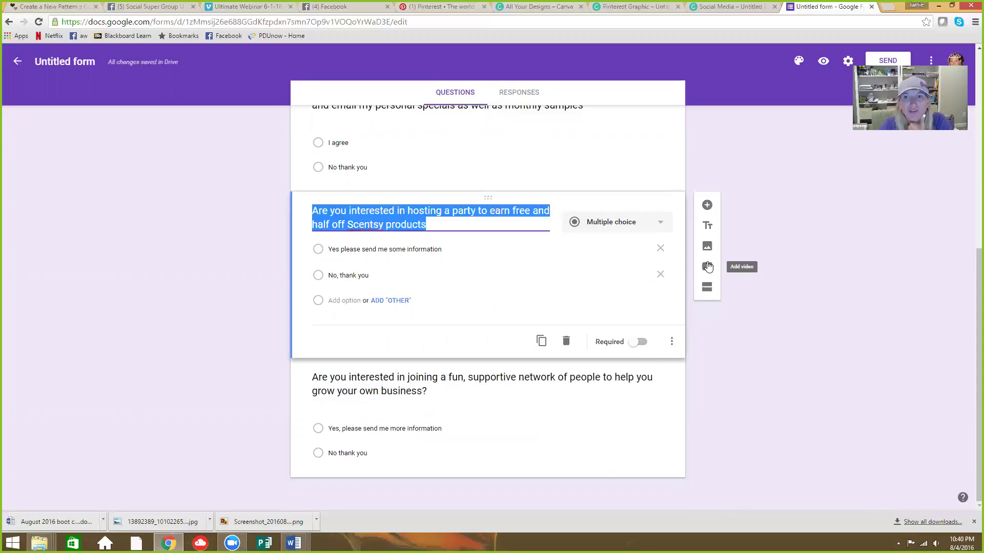
click(839, 284)
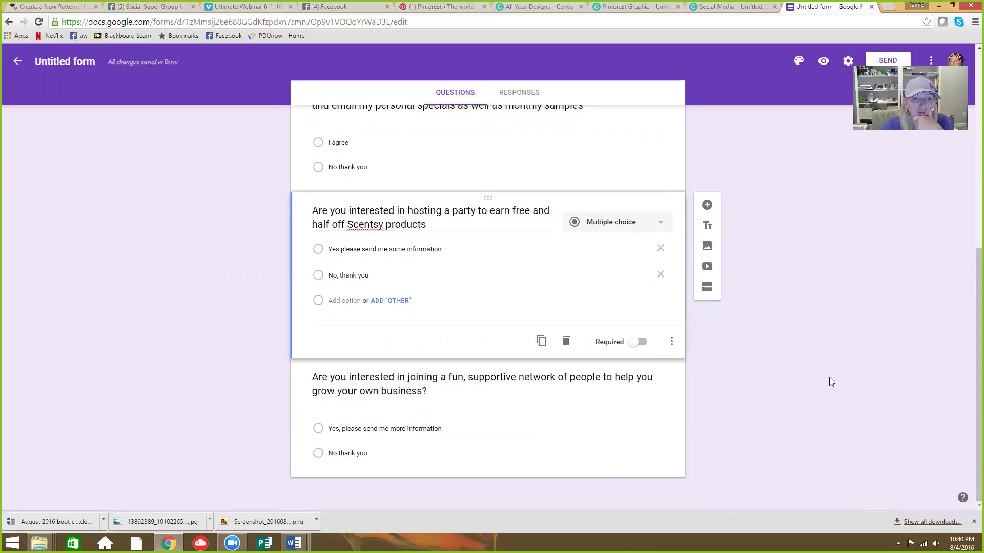
scroll(702, 421, up, 8)
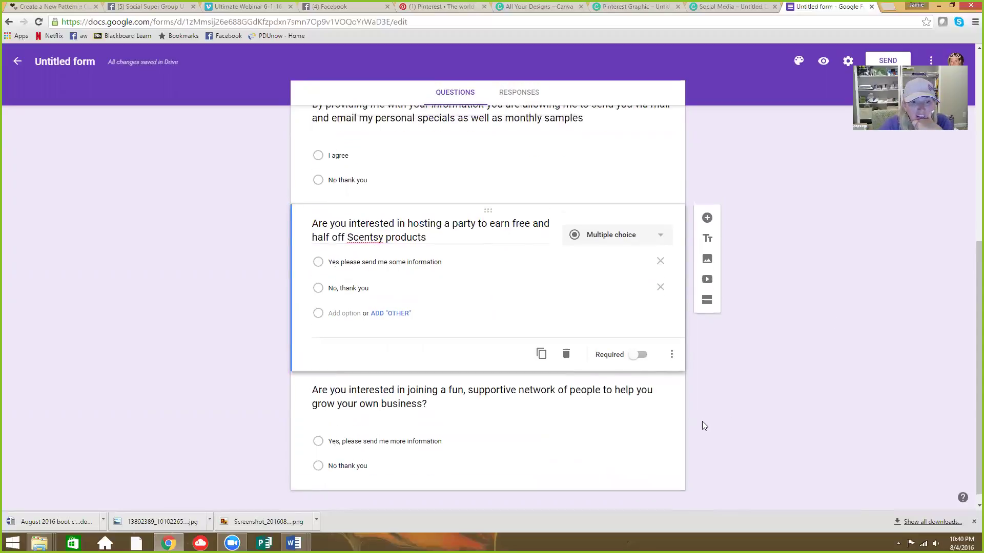
Generate a shortened link in the Send dialog, then cancel back to the form editor.
click(887, 61)
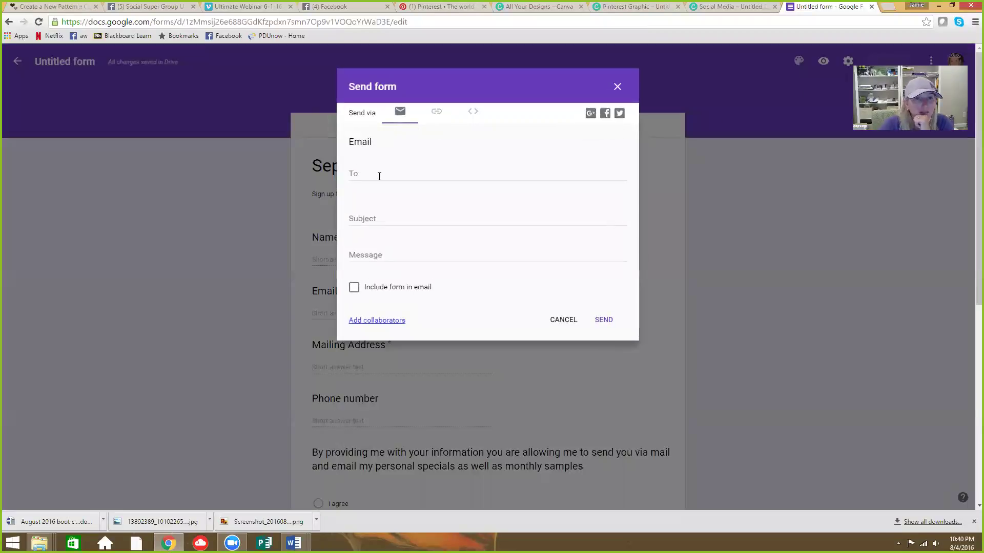
click(436, 114)
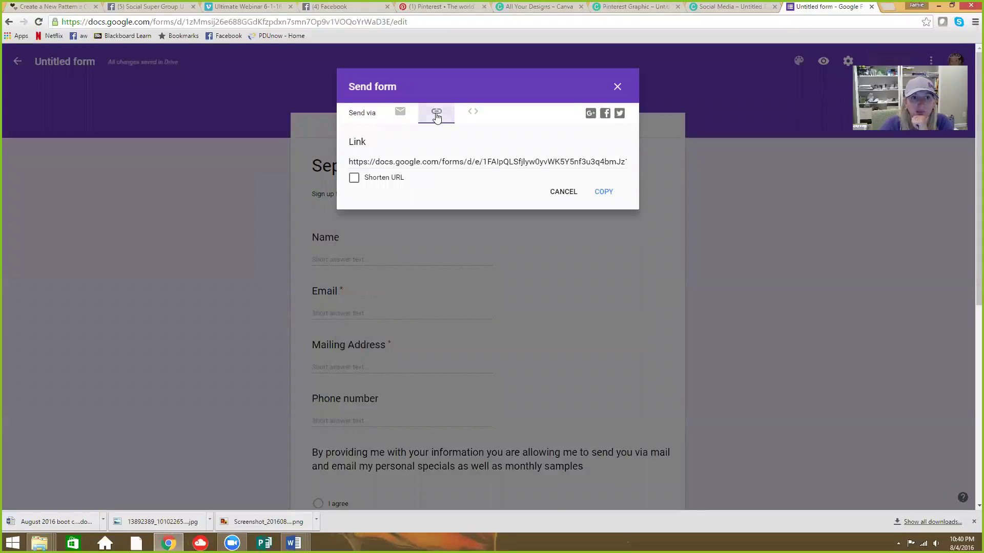
click(354, 178)
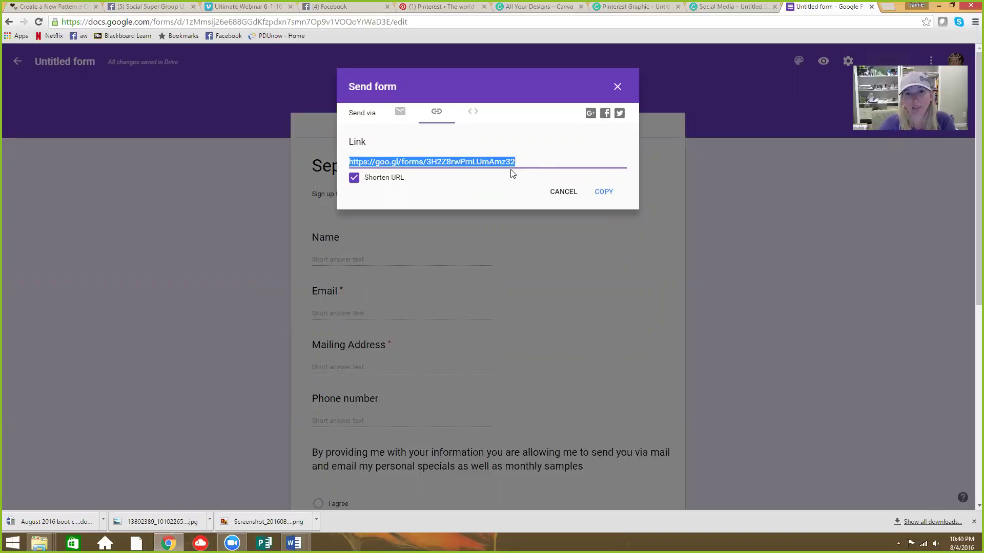
click(564, 192)
Open the form's Responses view to check the collected responses, currently 0.
click(519, 125)
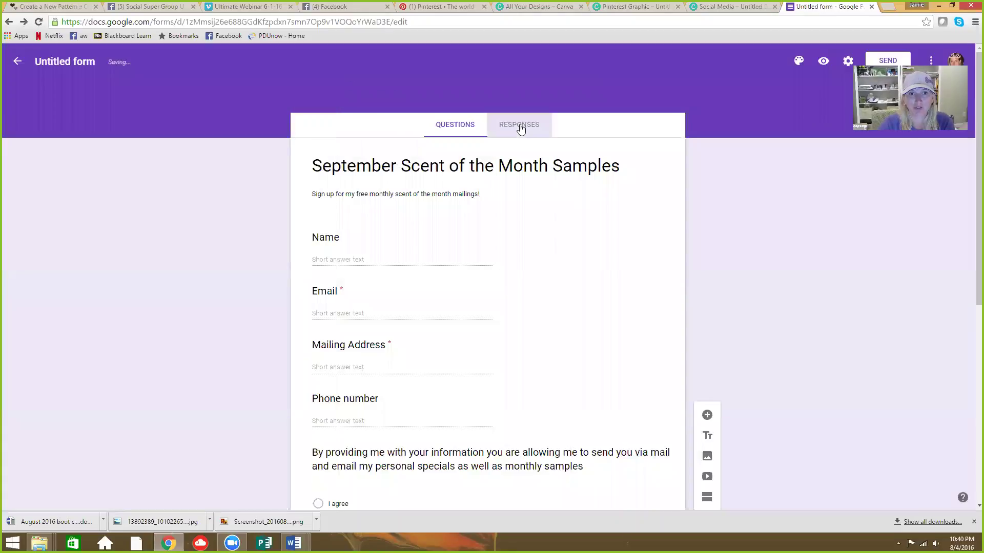